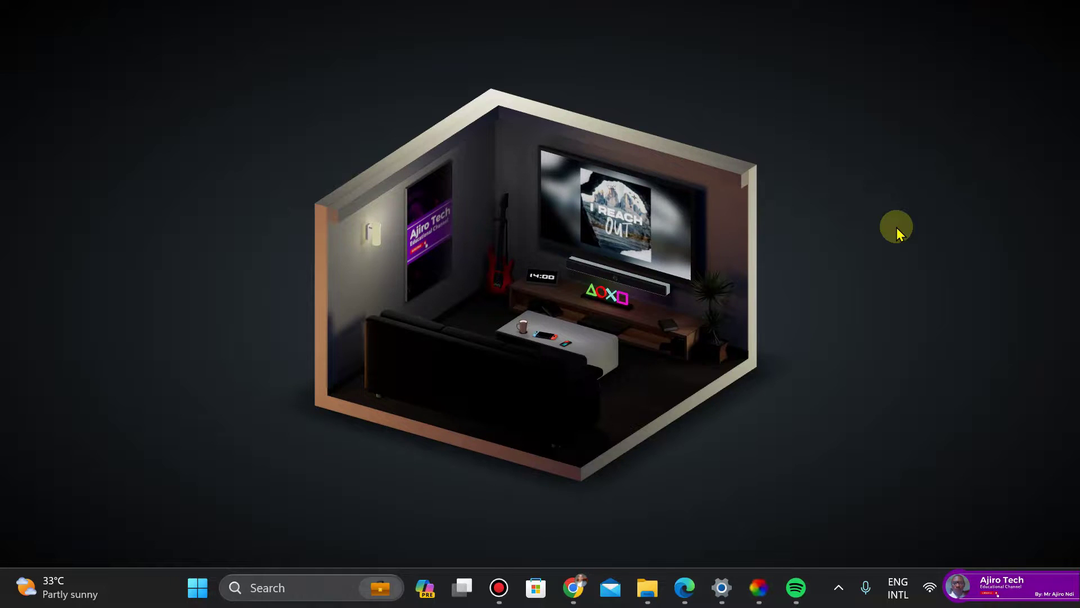
# Restore the TERM 1_2024 window, clear the selection, and point to the 'How you will be Assessed in IGCSE ICT (0417)' PDF
pyautogui.click(644, 588)
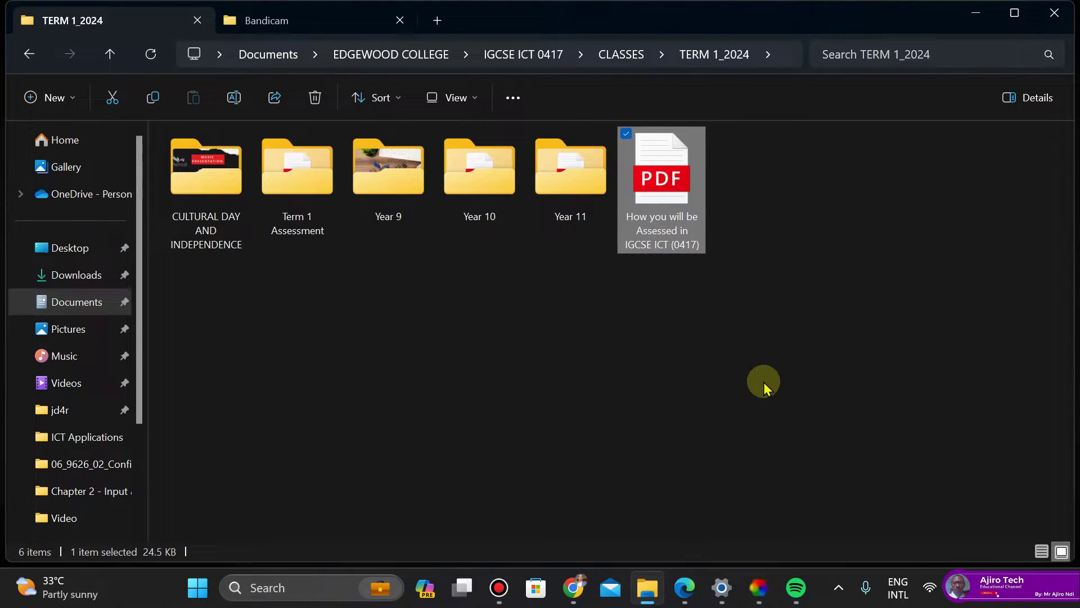
pyautogui.click(647, 376)
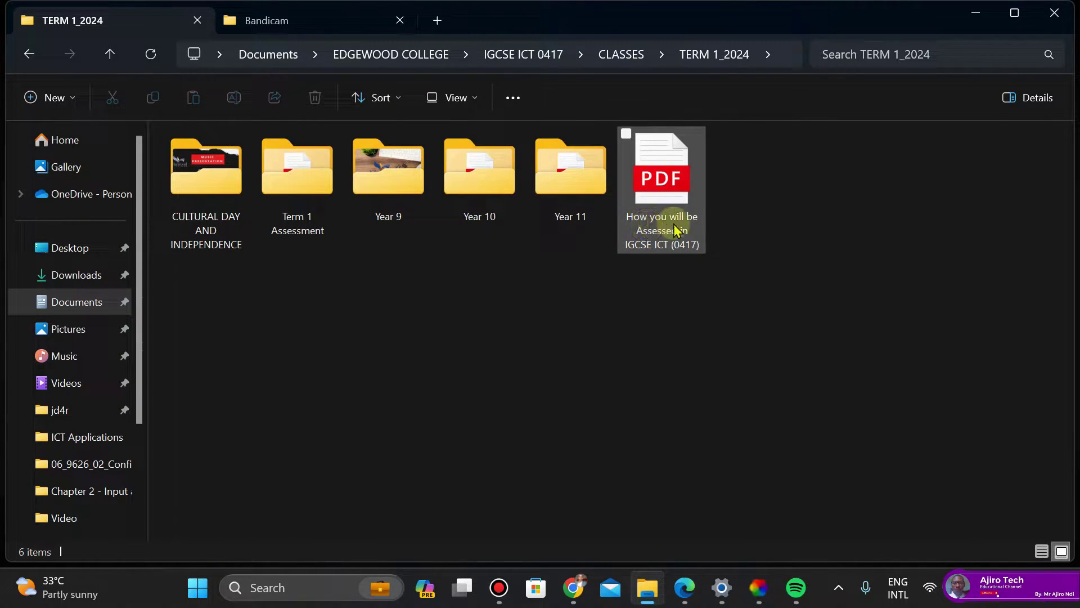
pyautogui.moveTo(682, 243)
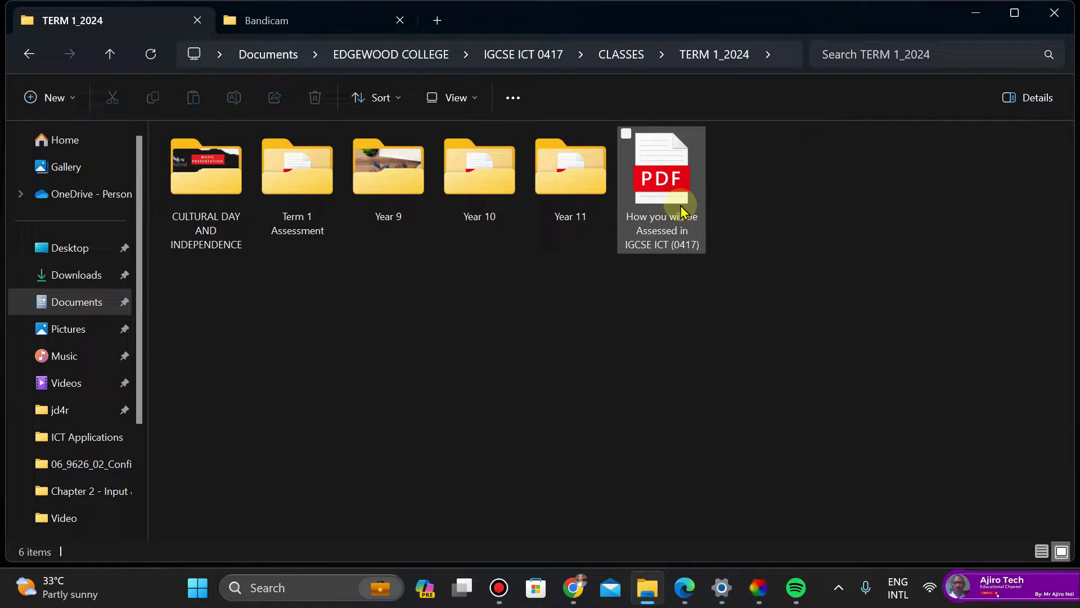
# Bring the assessment-guide PDF forward in Edge and scroll through it to page 6
pyautogui.click(685, 600)
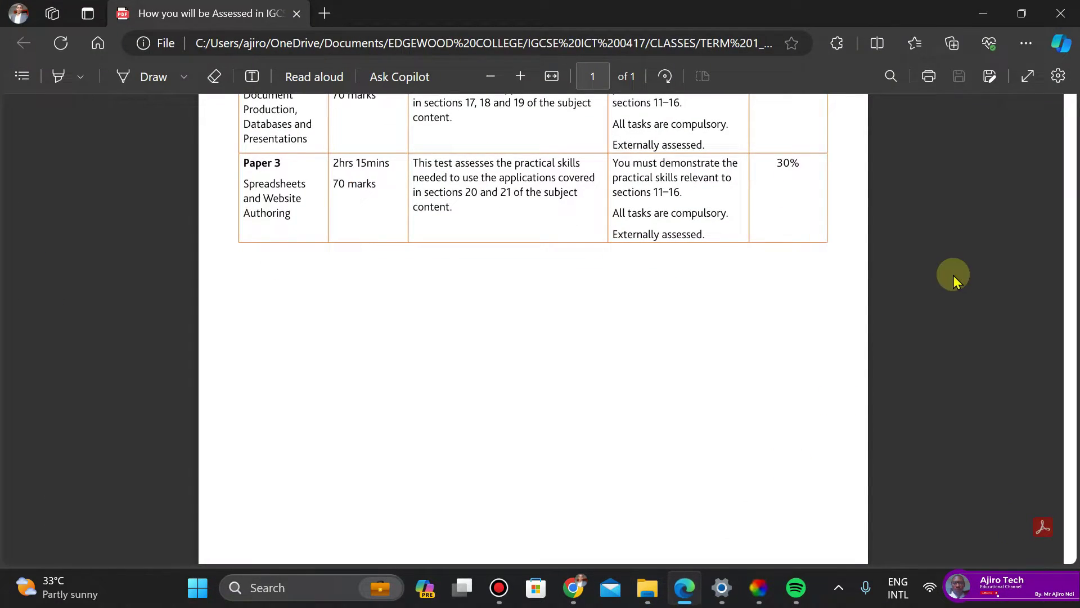
pyautogui.scroll(7, 1068, 354)
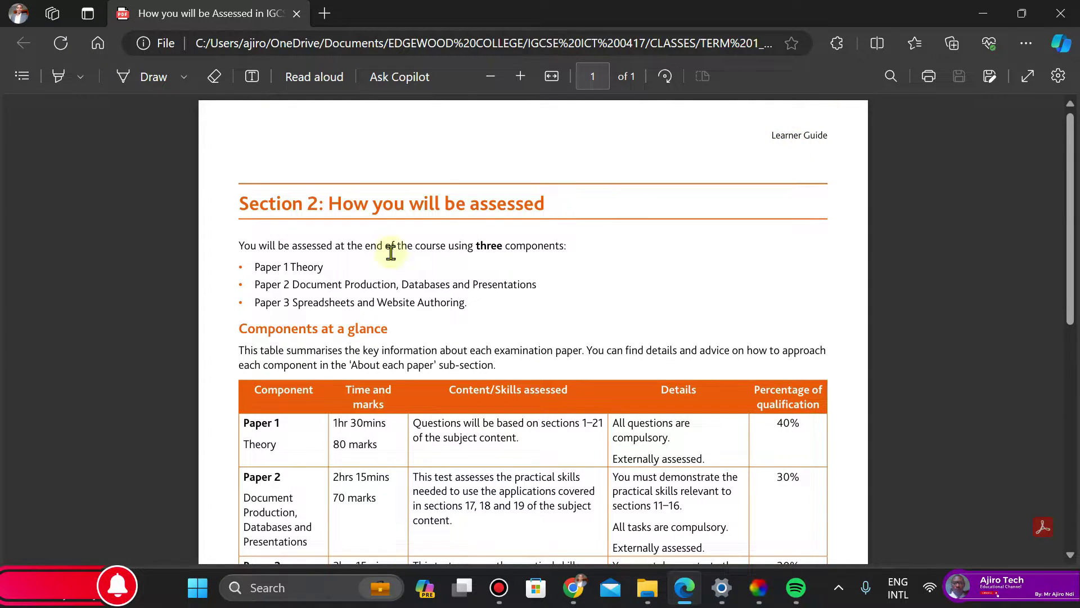
pyautogui.moveTo(1072, 200); pyautogui.dragTo(1067, 454)
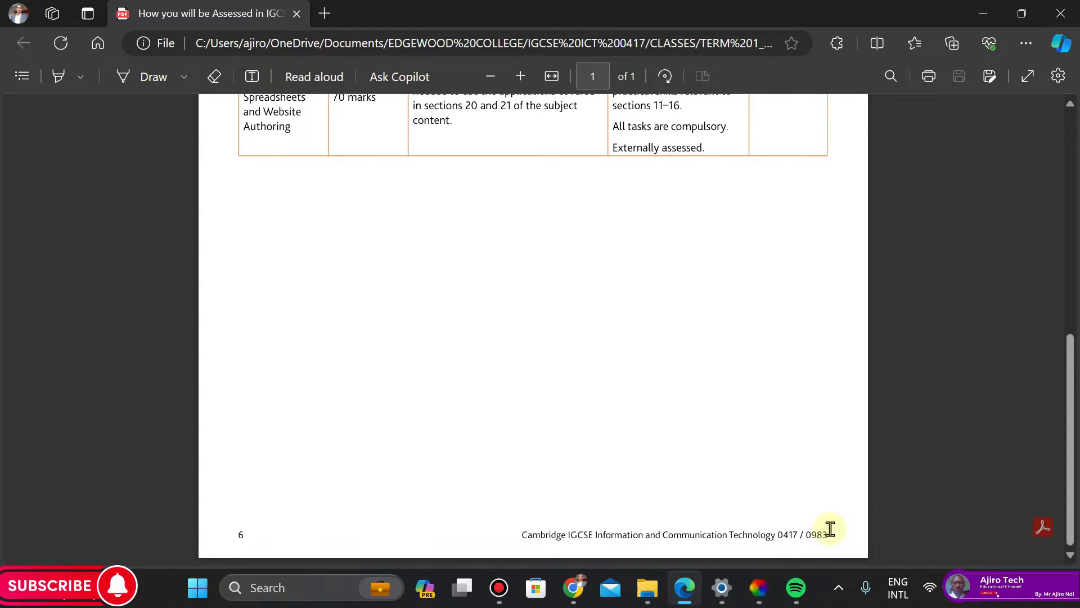
# Close the Edge PDF viewer to return to the TERM 1_2024 folder
pyautogui.click(1021, 13)
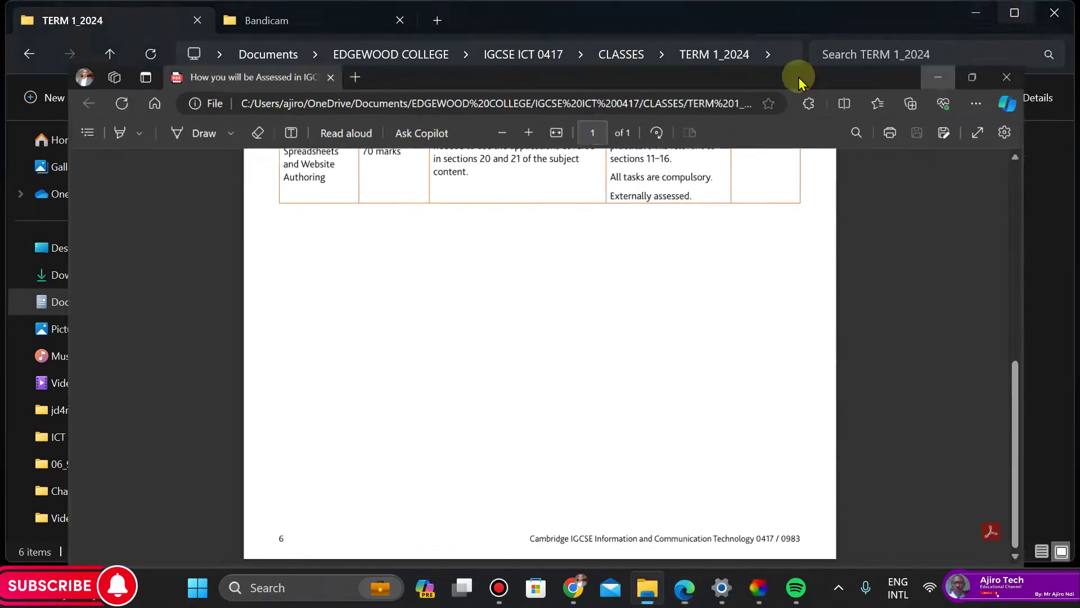
pyautogui.click(938, 77)
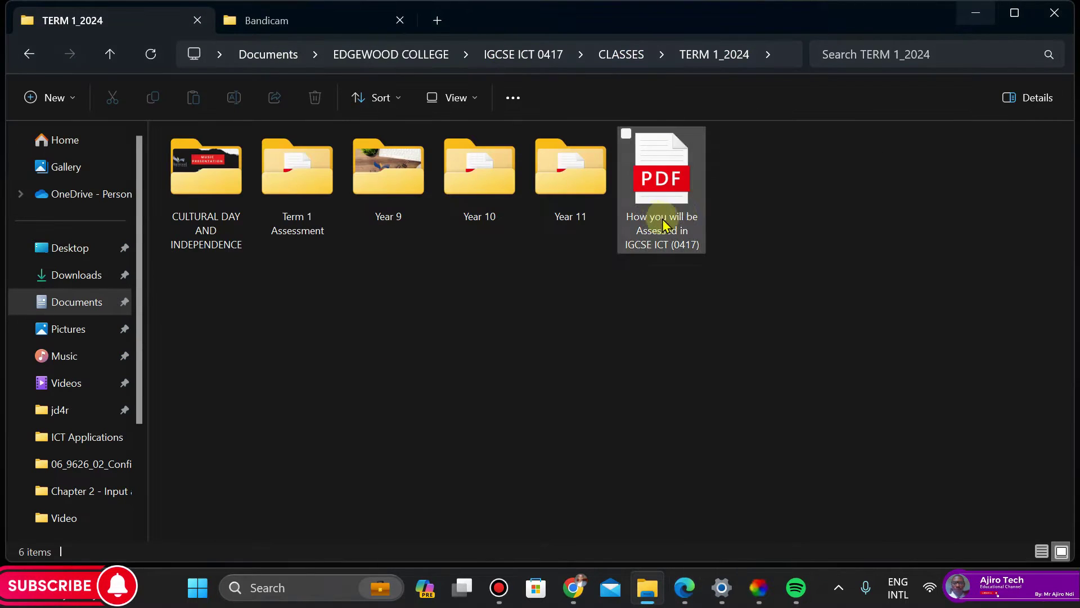
pyautogui.click(686, 600)
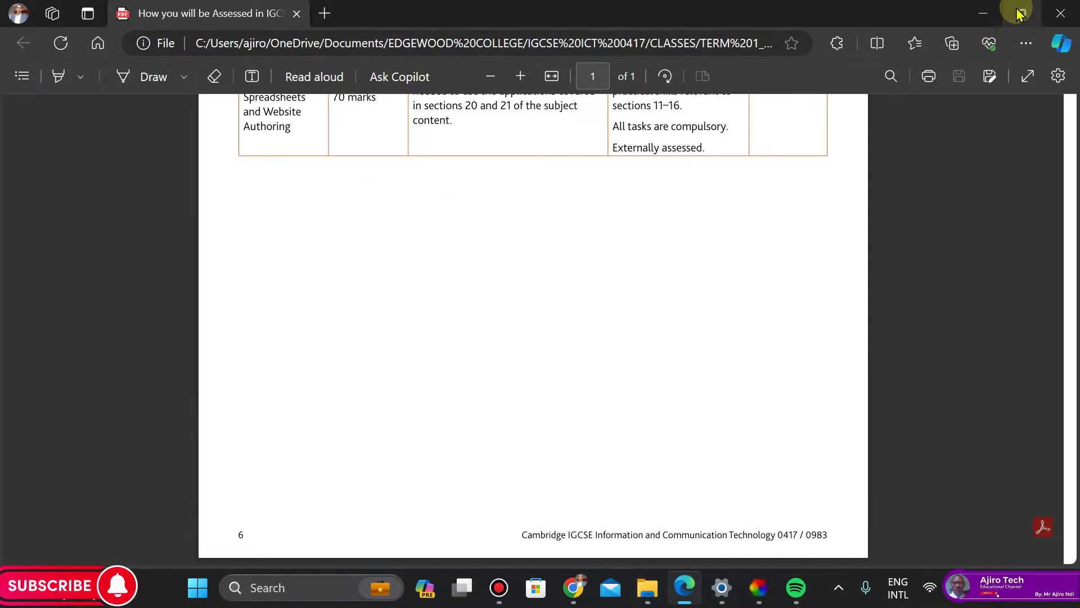
pyautogui.click(1060, 15)
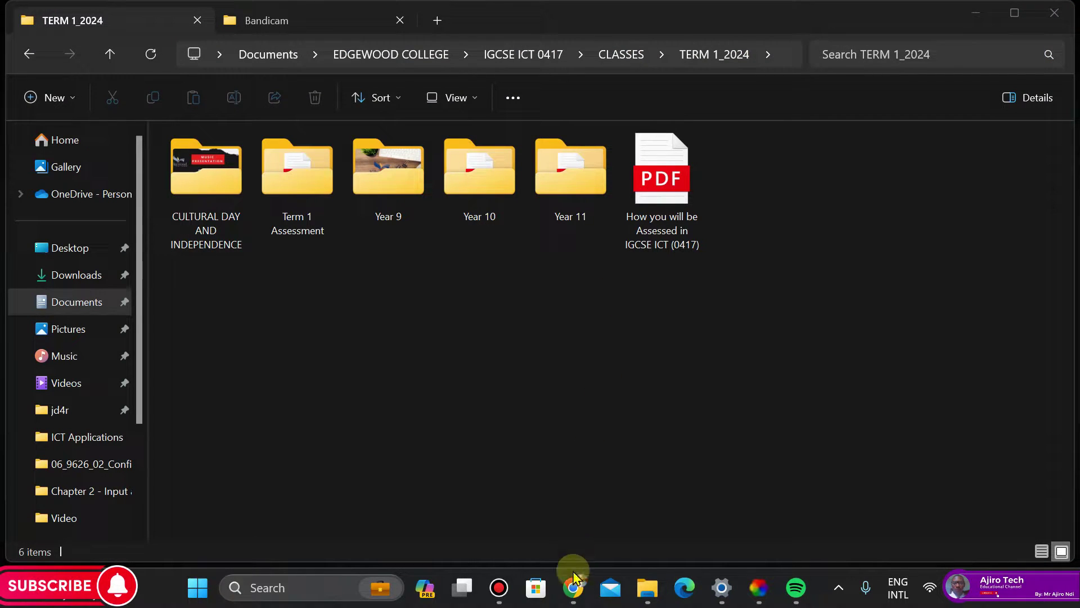
# Bring Chrome's Adobe pdf-to-word tab forward and scroll to the Select a file button
pyautogui.click(574, 588)
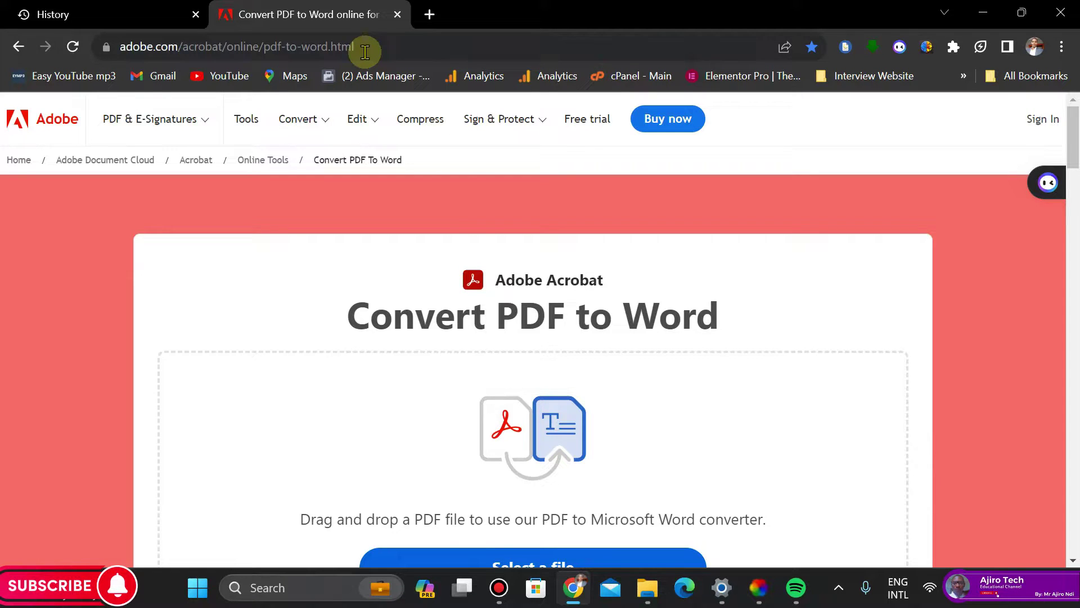
pyautogui.moveTo(1075, 127)
pyautogui.mouseDown()
pyautogui.moveTo(1075, 157)
pyautogui.moveTo(1076, 143)
pyautogui.mouseUp()
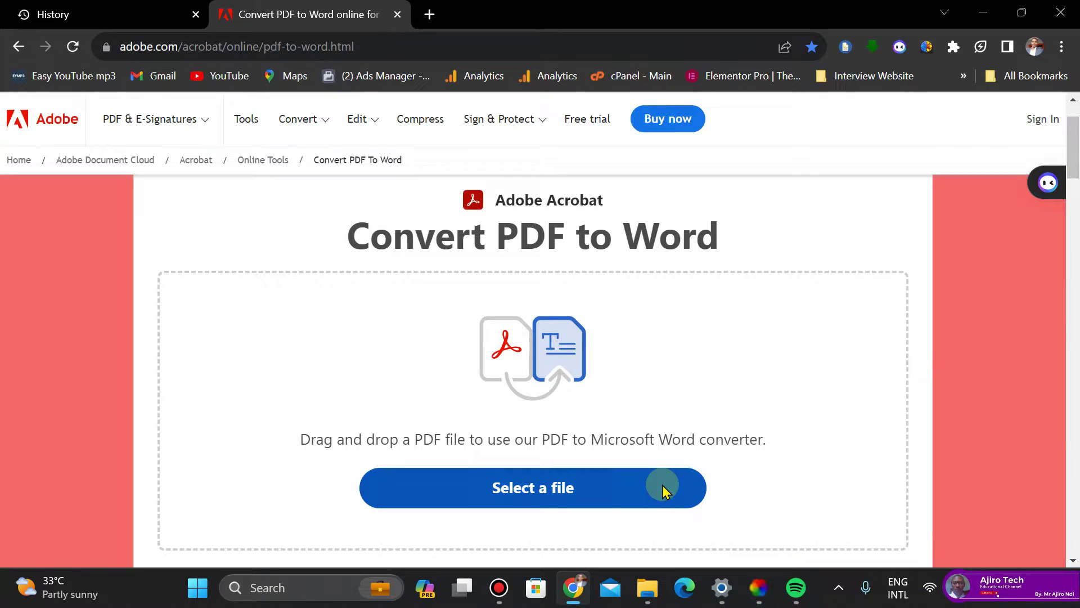
# Drag the assessment-guide PDF from TERM 1_2024 onto Adobe's Convert PDF to Word drop zone
pyautogui.moveTo(644, 593)
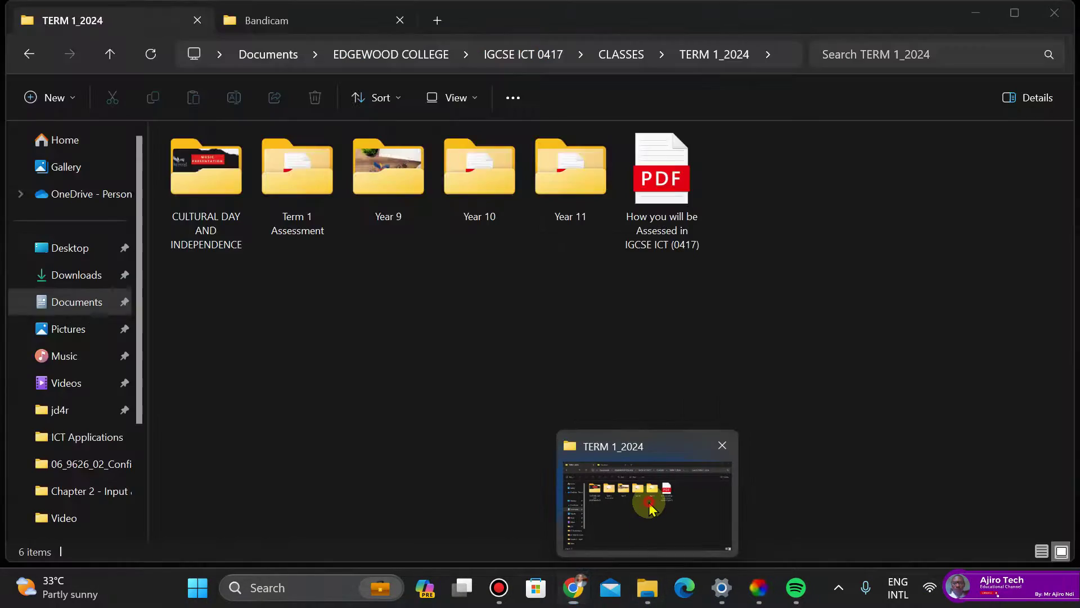
pyautogui.click(646, 499)
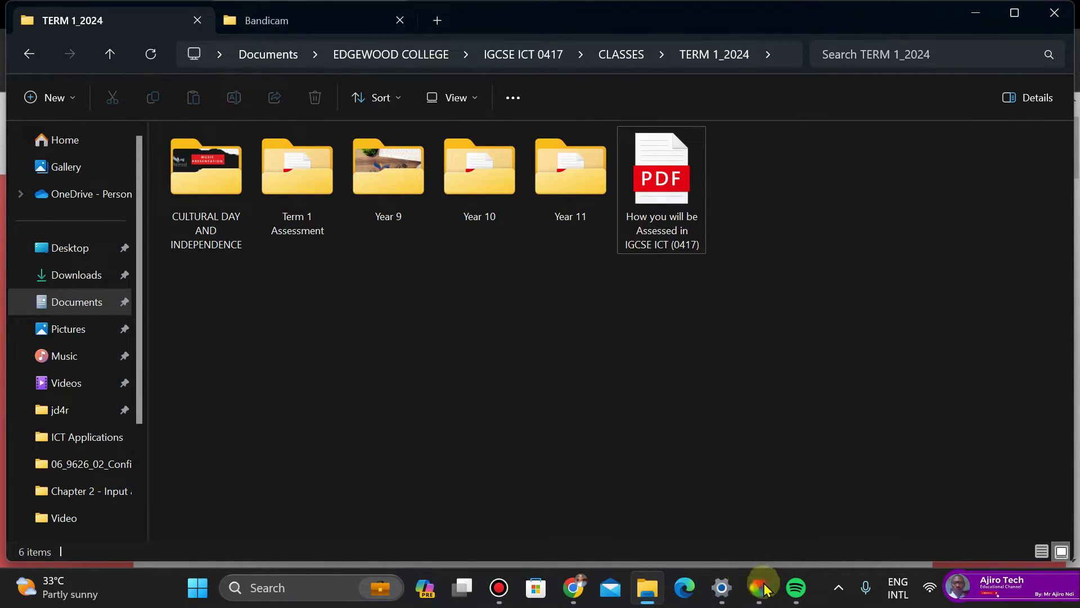
pyautogui.moveTo(579, 588)
pyautogui.click(632, 478)
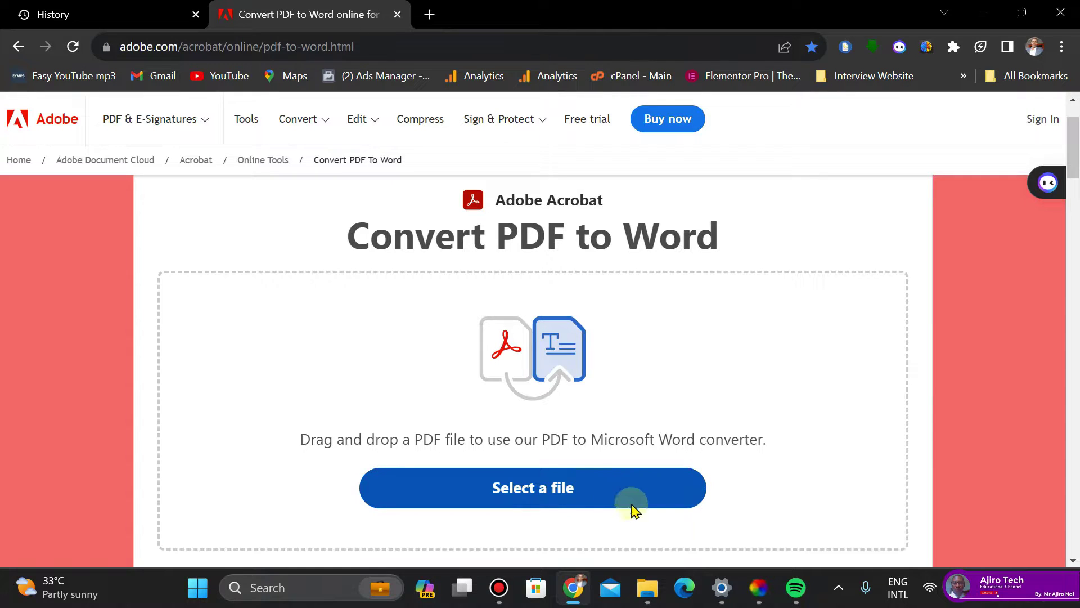
pyautogui.click(648, 586)
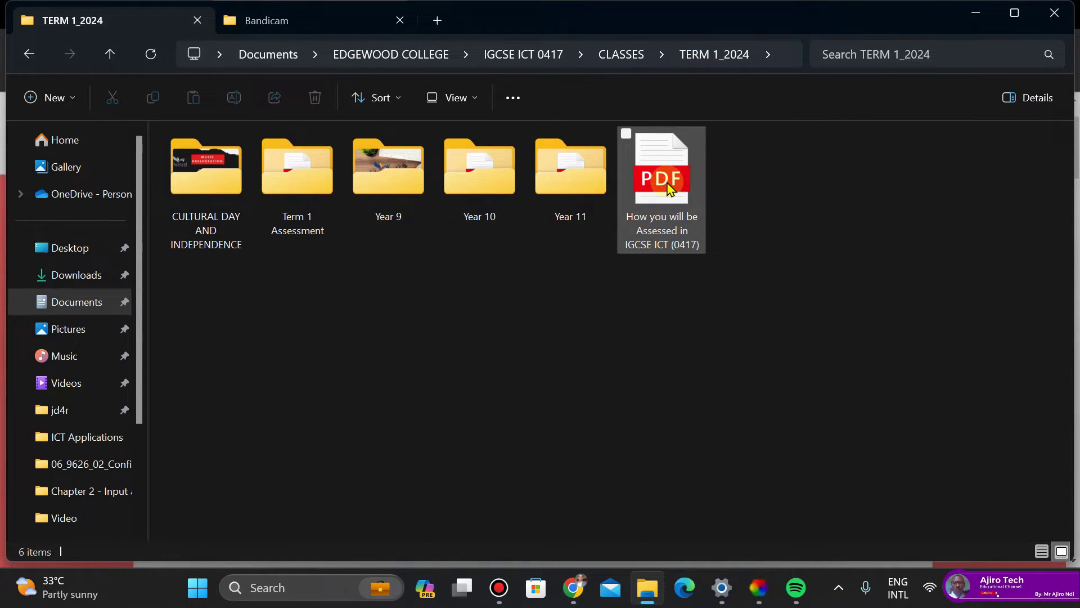
pyautogui.click(669, 189)
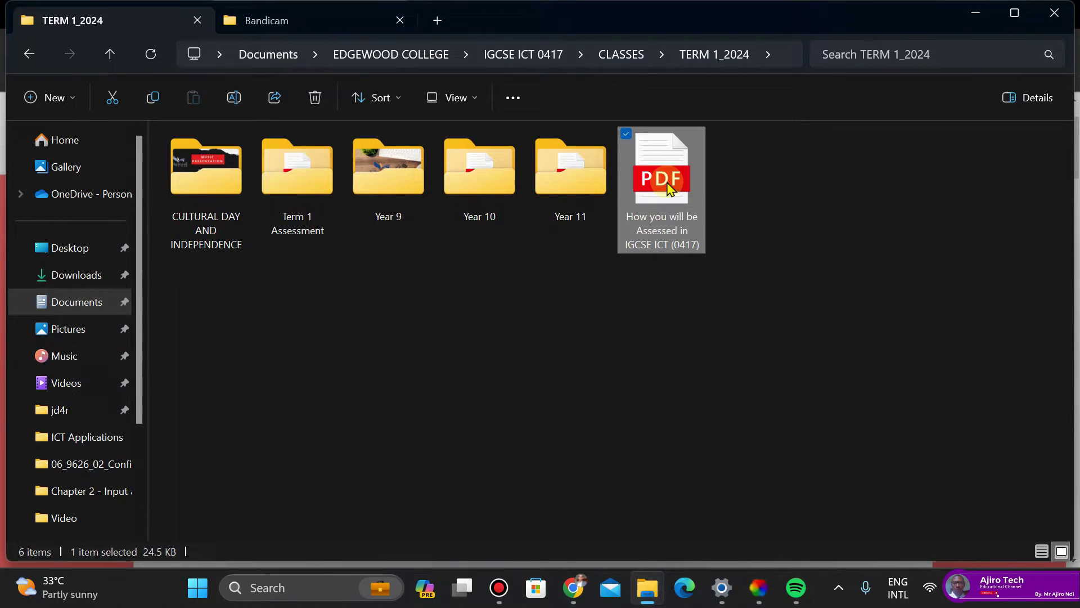
pyautogui.moveTo(669, 188); pyautogui.dragTo(652, 228)
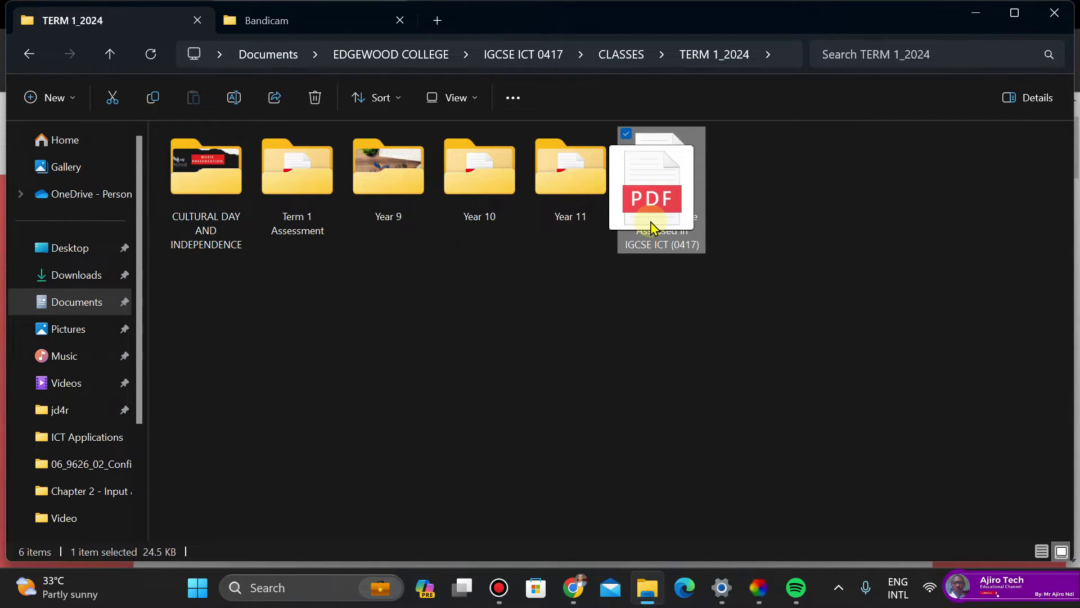
pyautogui.moveTo(652, 227); pyautogui.dragTo(572, 420)
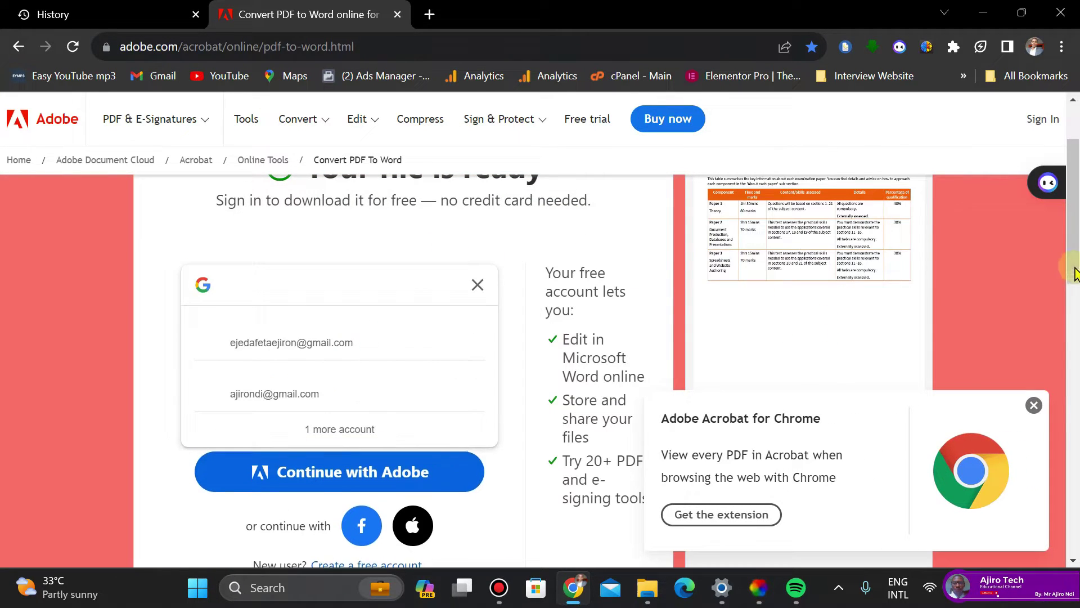
# Close the Acrobat for Chrome popup and scroll to review the sign-in-to-download options
pyautogui.moveTo(1075, 253)
pyautogui.mouseDown()
pyautogui.moveTo(1074, 202)
pyautogui.moveTo(1075, 405)
pyautogui.moveTo(1075, 254)
pyautogui.mouseUp()
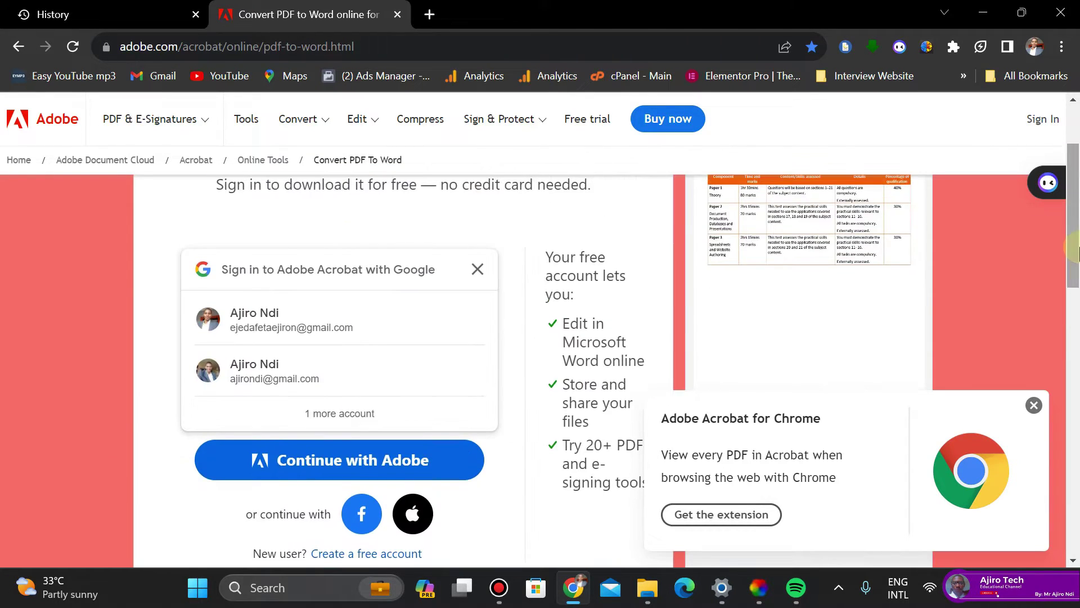
pyautogui.click(1034, 409)
pyautogui.moveTo(1075, 188); pyautogui.dragTo(1076, 260)
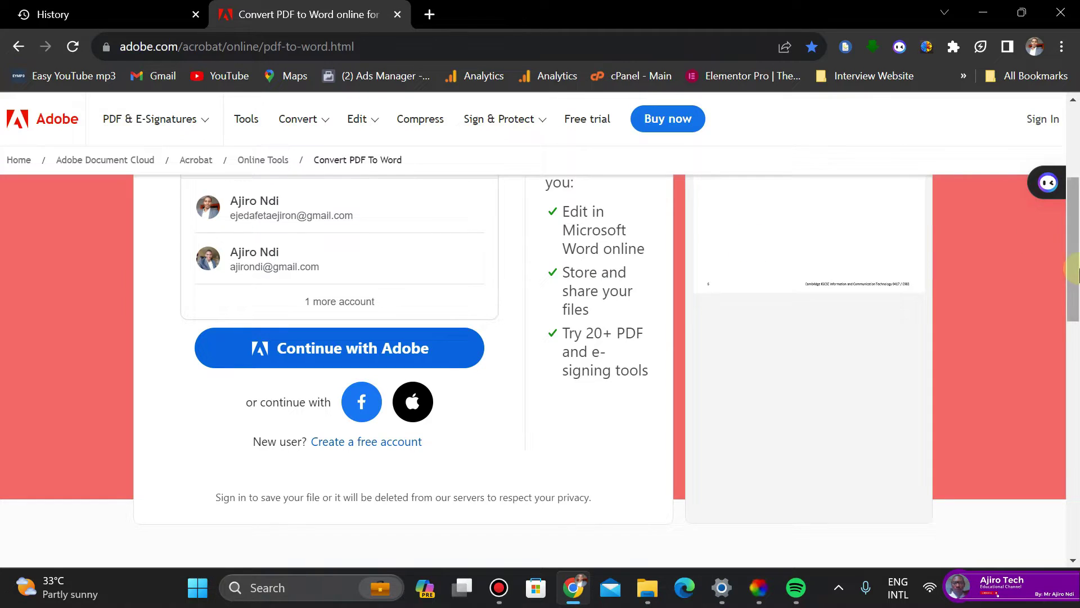
pyautogui.moveTo(1075, 262)
pyautogui.mouseDown()
pyautogui.moveTo(1076, 191)
pyautogui.moveTo(1075, 243)
pyautogui.mouseUp()
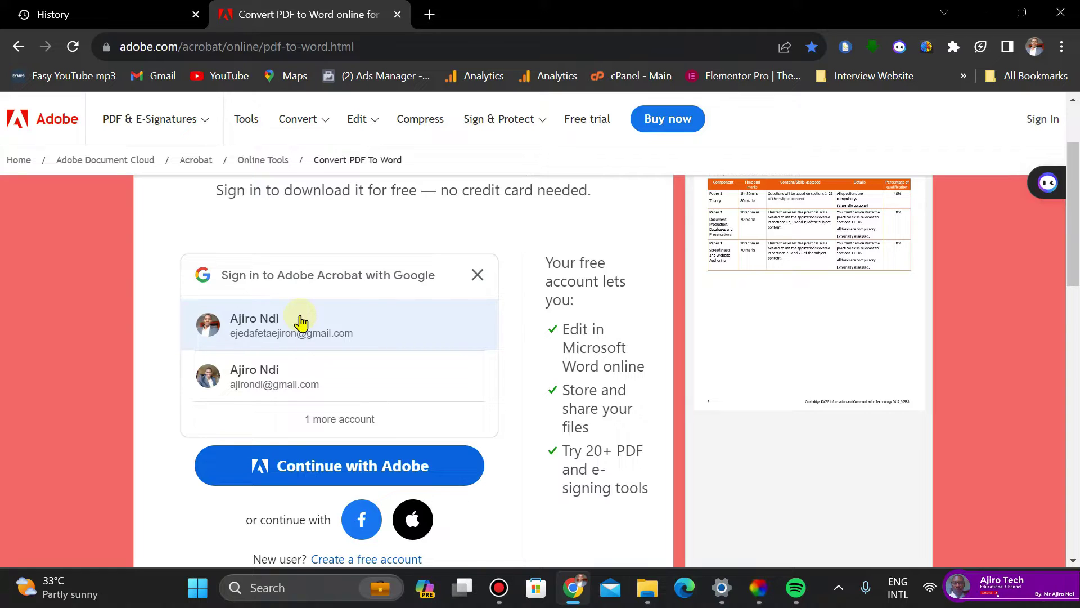
# Open a new Incognito window and load Adobe's pdf-to-word page from the 'adob' address suggestion
pyautogui.click(1061, 46)
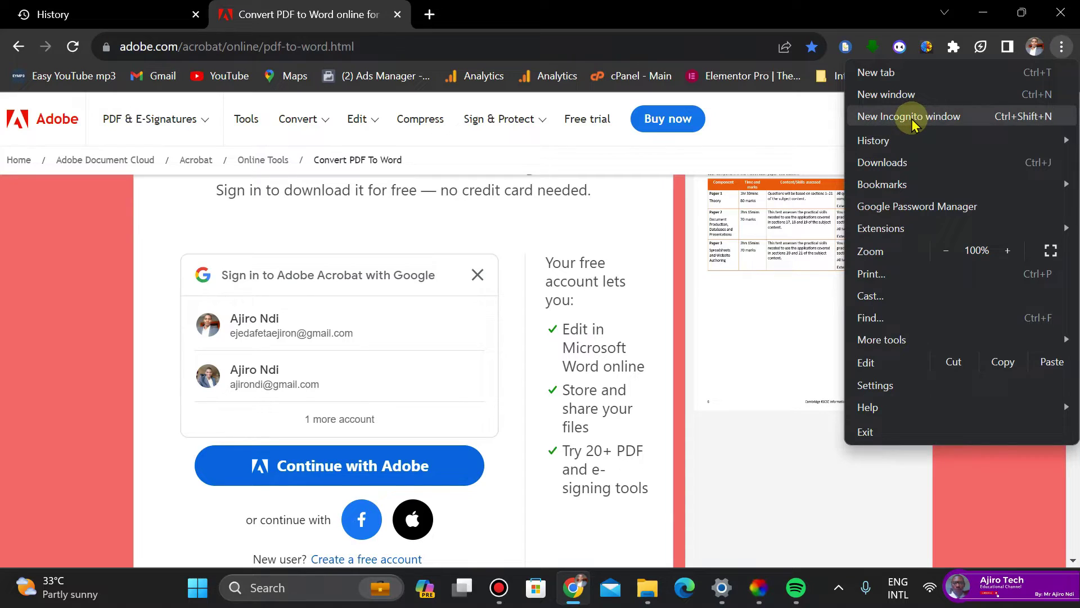
pyautogui.click(912, 122)
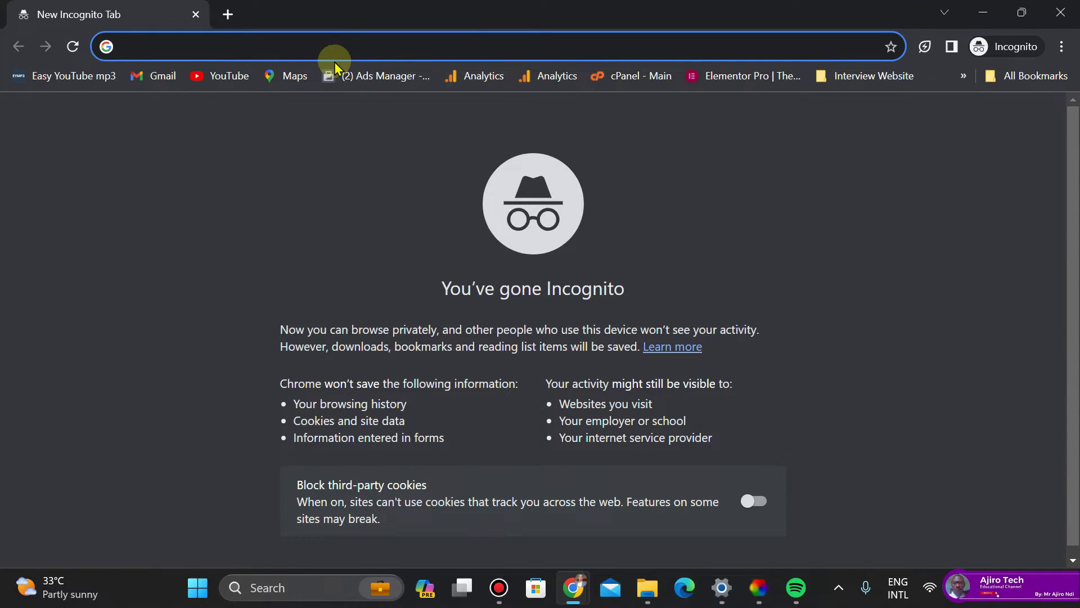
pyautogui.write('adob')
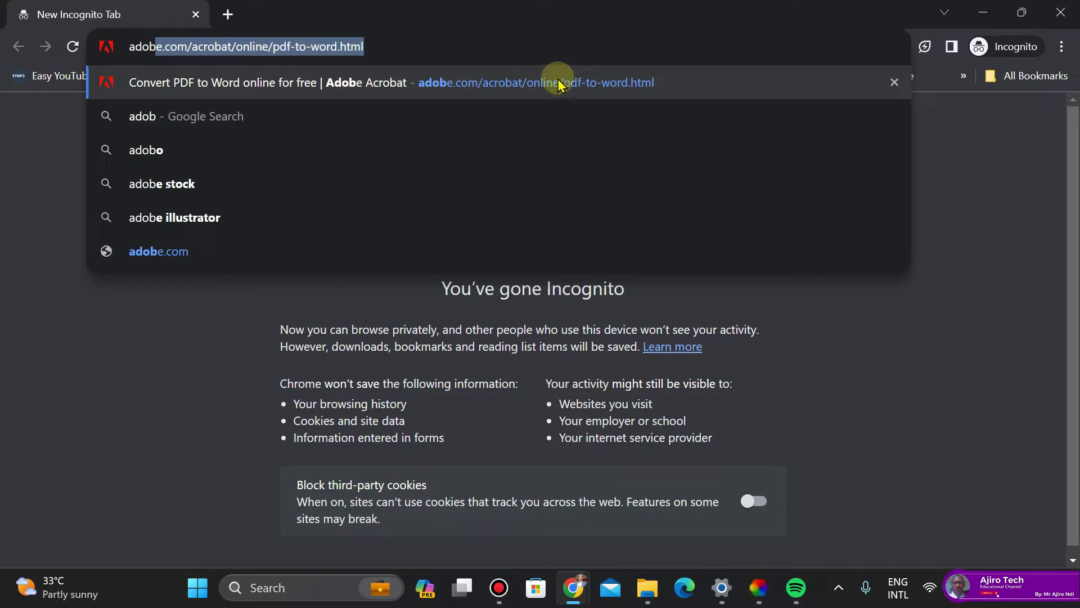
pyautogui.click(589, 85)
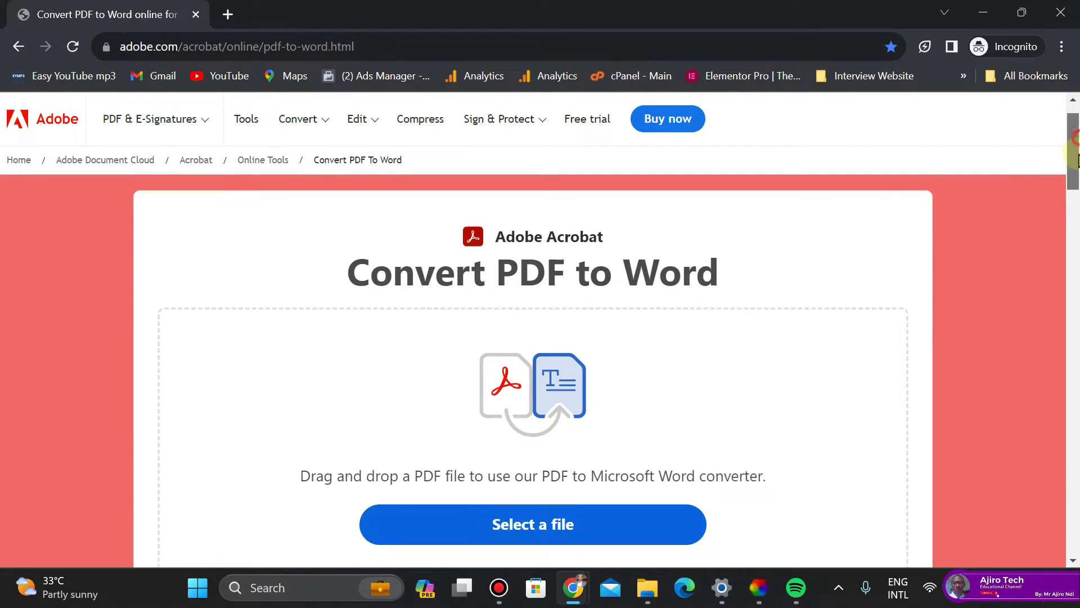
pyautogui.scroll(-1, 1075, 161)
# Drag the assessment-guide PDF from TERM 1_2024 onto the Incognito Adobe converter page
pyautogui.click(647, 587)
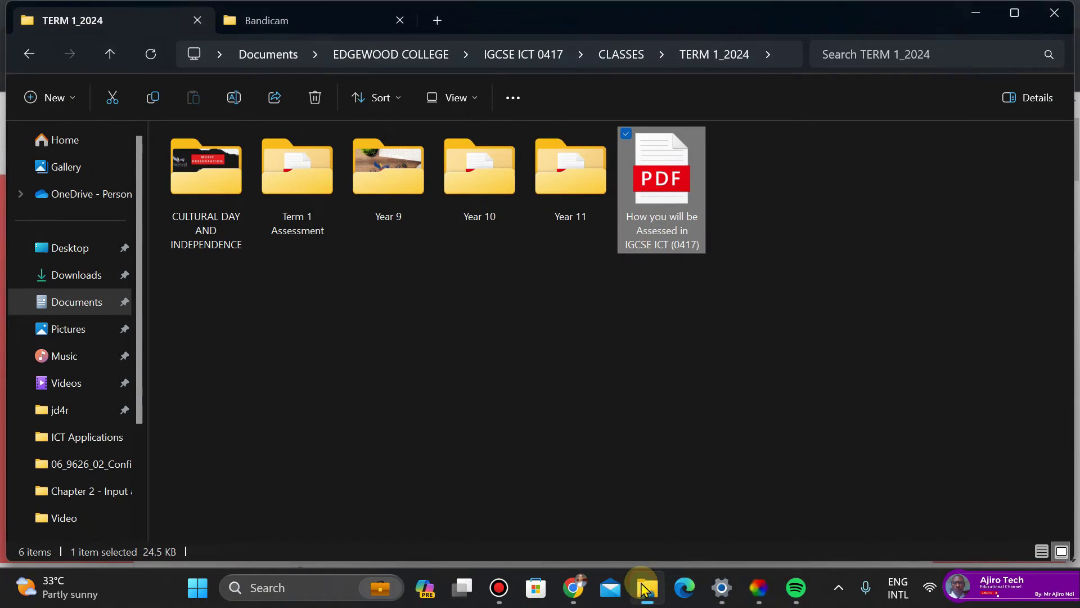
pyautogui.moveTo(665, 201); pyautogui.dragTo(622, 425)
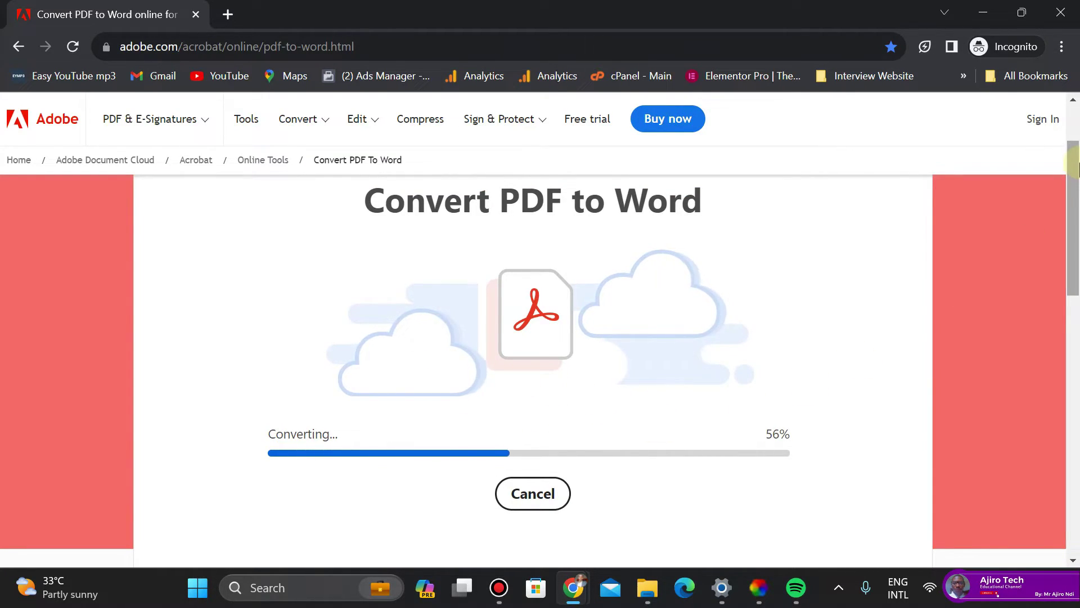
pyautogui.moveTo(1075, 189)
pyautogui.mouseDown()
pyautogui.moveTo(1075, 217)
pyautogui.moveTo(1075, 181)
pyautogui.mouseUp()
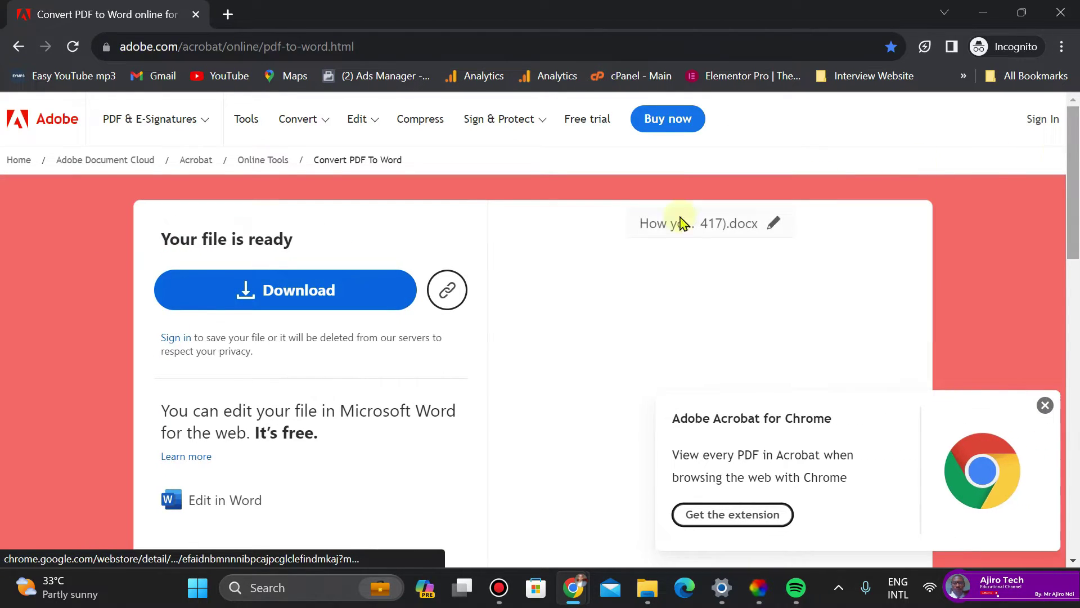
# Download the converted .docx (10.3 KB) and save it into the Downloads folder
pyautogui.scroll(-2, 433, 307)
pyautogui.moveTo(1075, 205); pyautogui.dragTo(1075, 172)
pyautogui.click(363, 298)
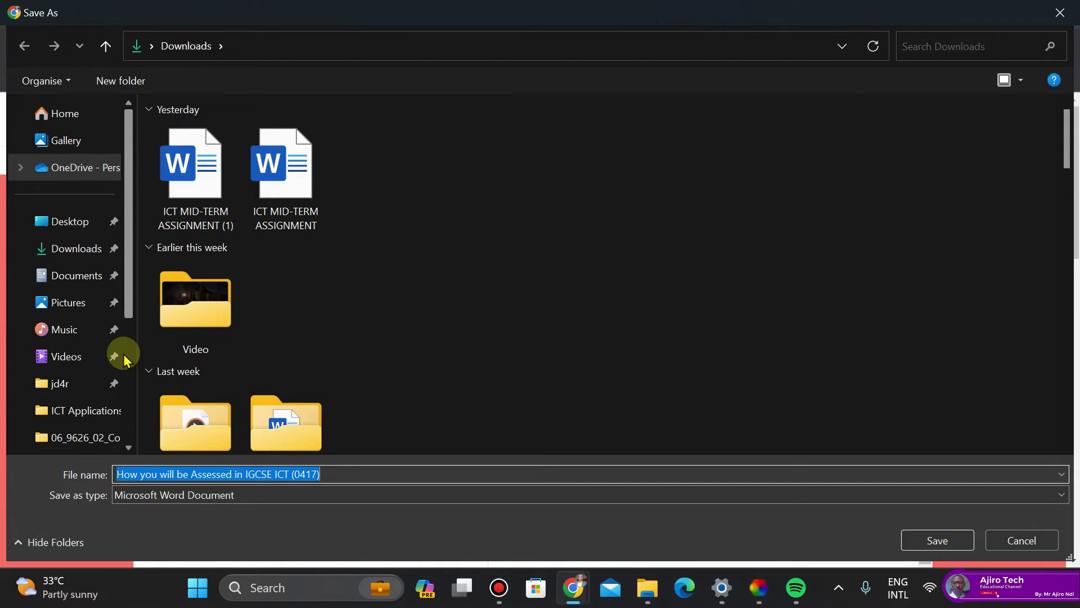
pyautogui.click(928, 540)
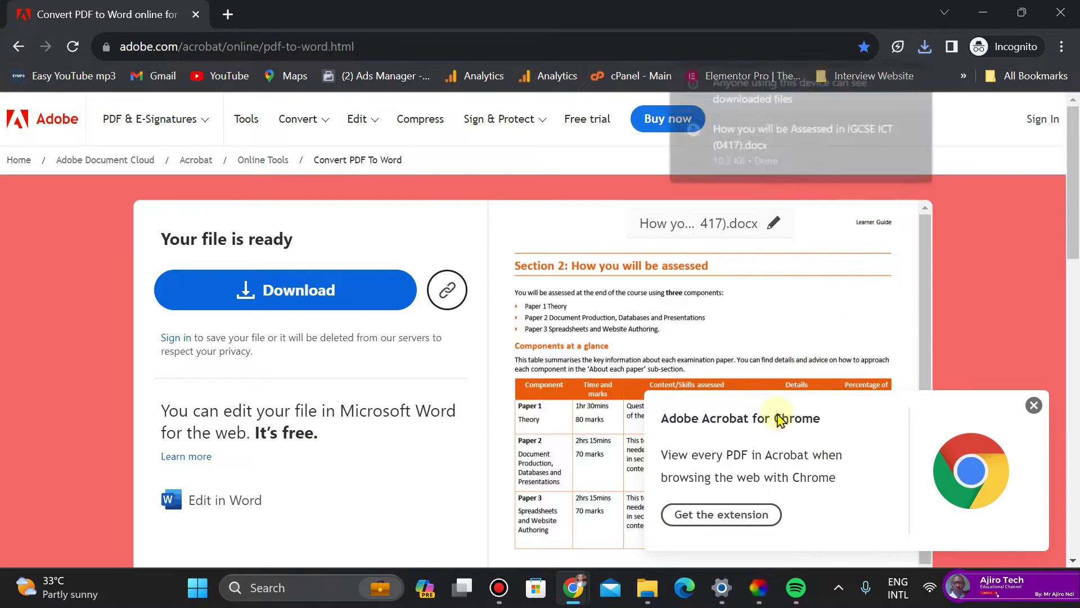
# Open the downloaded .docx from its Downloads folder in Word and enable editing
pyautogui.moveTo(653, 591)
pyautogui.moveTo(848, 123)
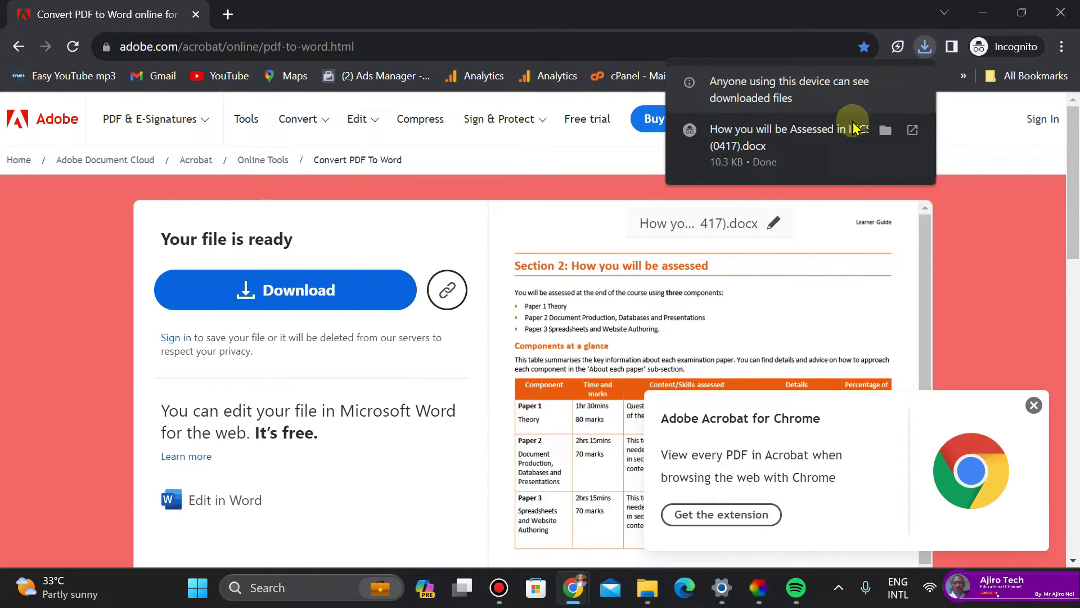
pyautogui.click(882, 135)
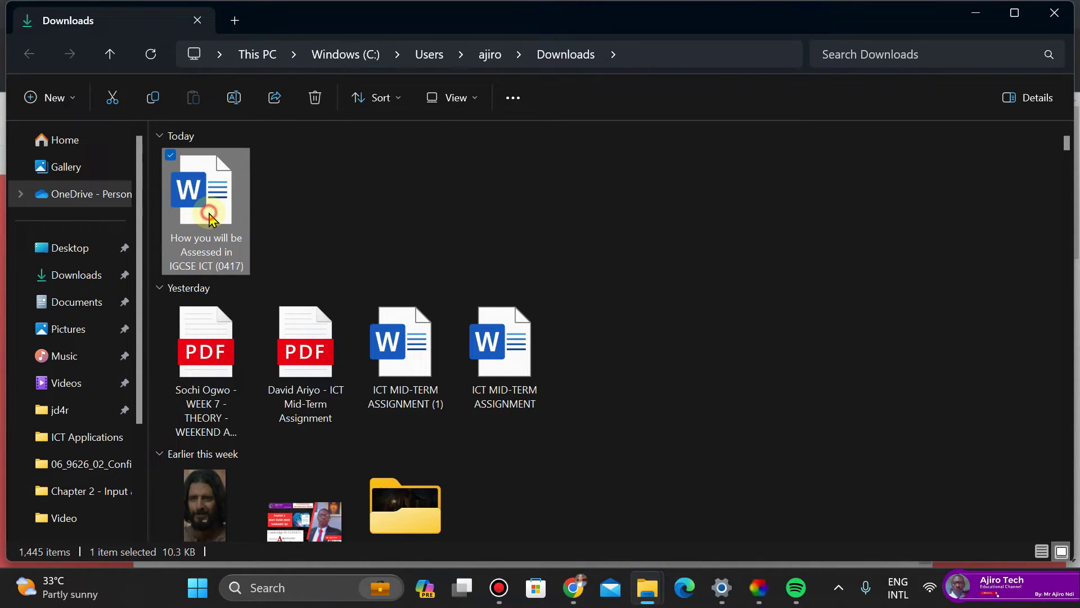
pyautogui.doubleClick(209, 217)
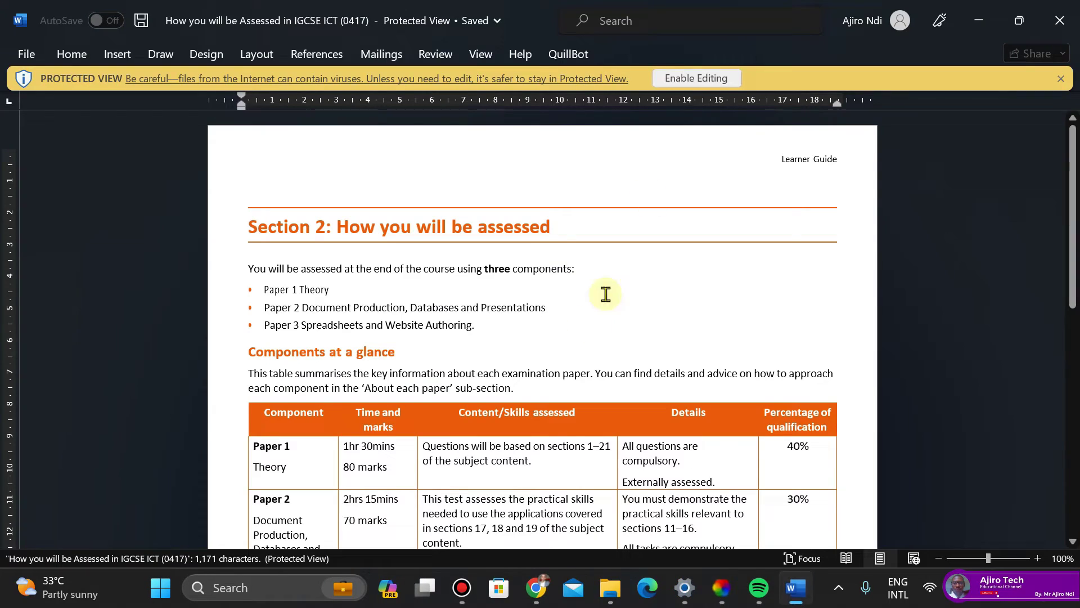
pyautogui.click(697, 79)
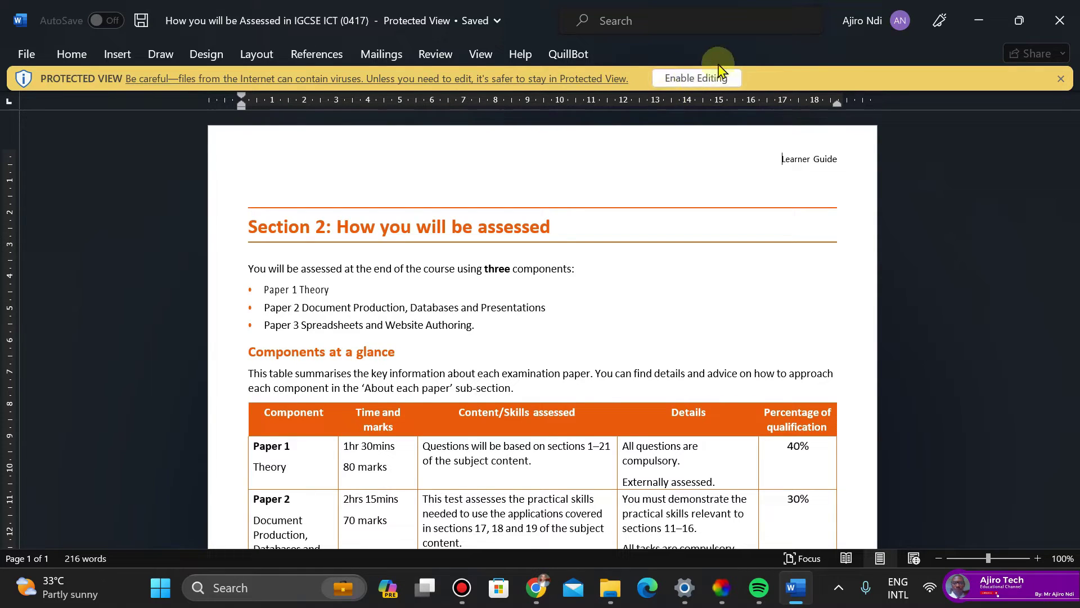
pyautogui.click(697, 79)
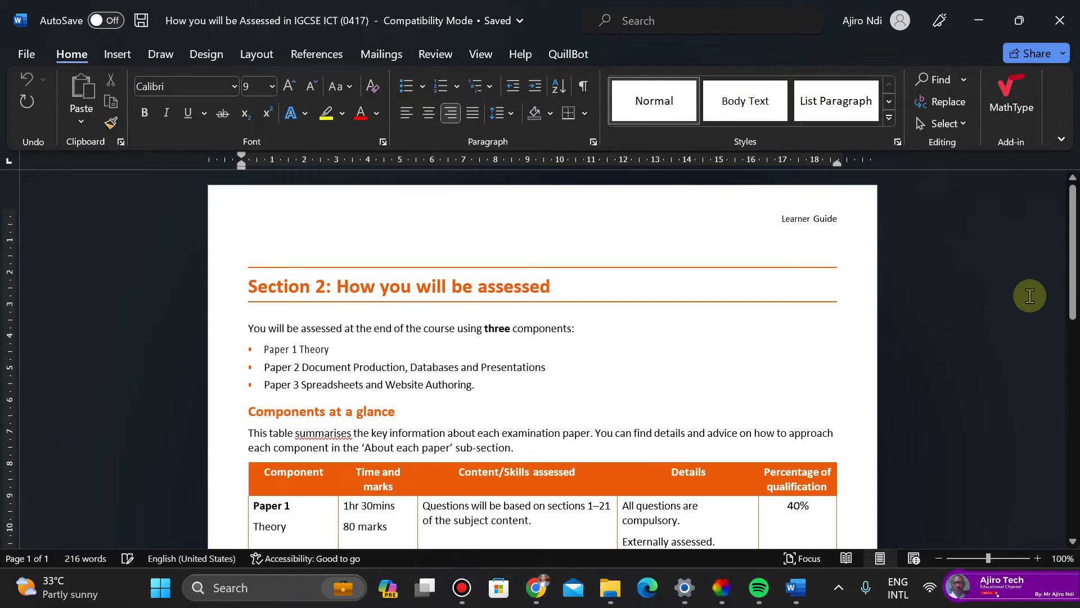
# Delete the final letter of 'assessed' in the Section 2 heading
pyautogui.press('BackSpace')
pyautogui.press('BackSpace')
pyautogui.press('BackSpace')
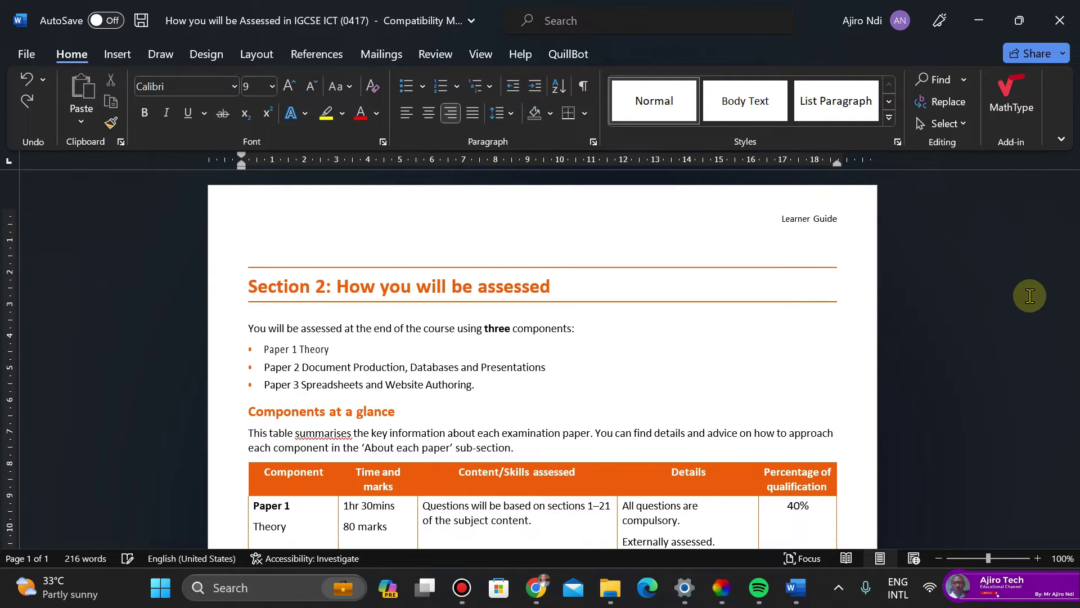
pyautogui.click(540, 280)
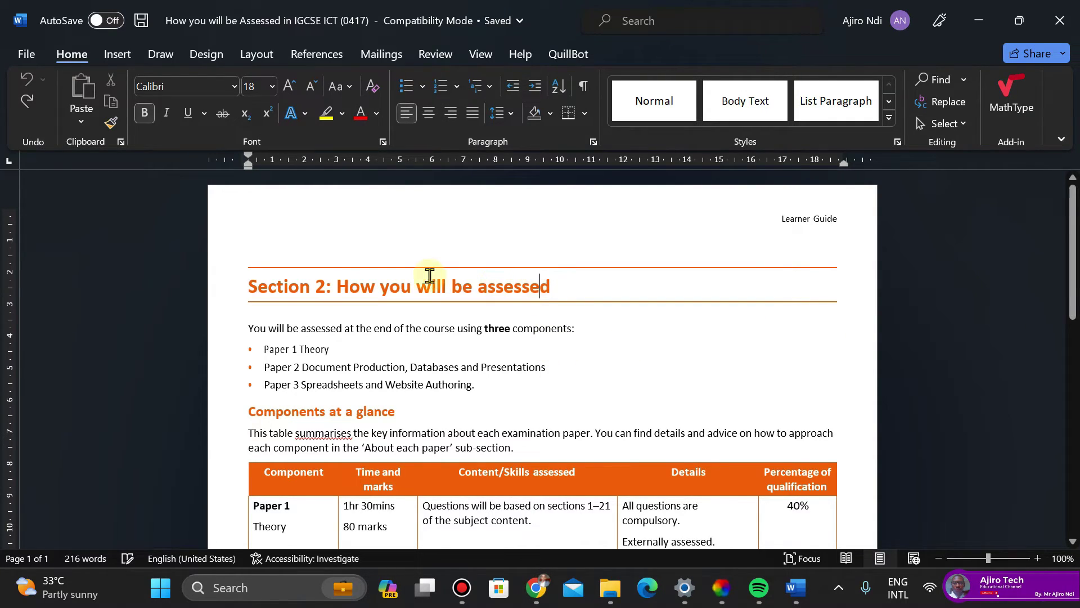
pyautogui.click(421, 273)
pyautogui.click(554, 285)
pyautogui.press('BackSpace')
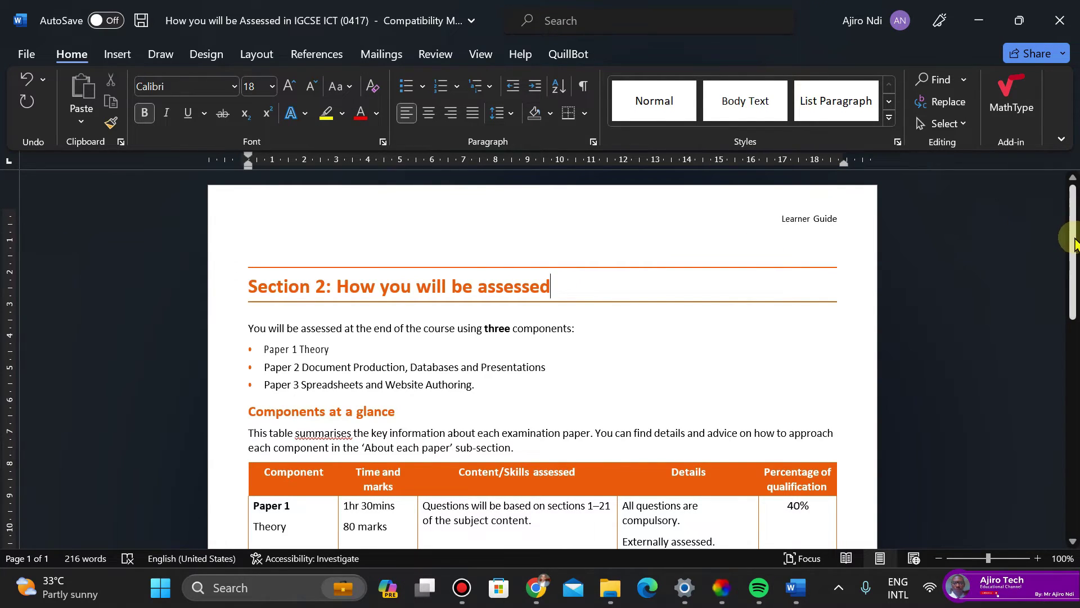
# Delete ' / 0983' from the footer and tab 'Cambridge…0417' back to the right margin
pyautogui.moveTo(1074, 242); pyautogui.dragTo(1066, 475)
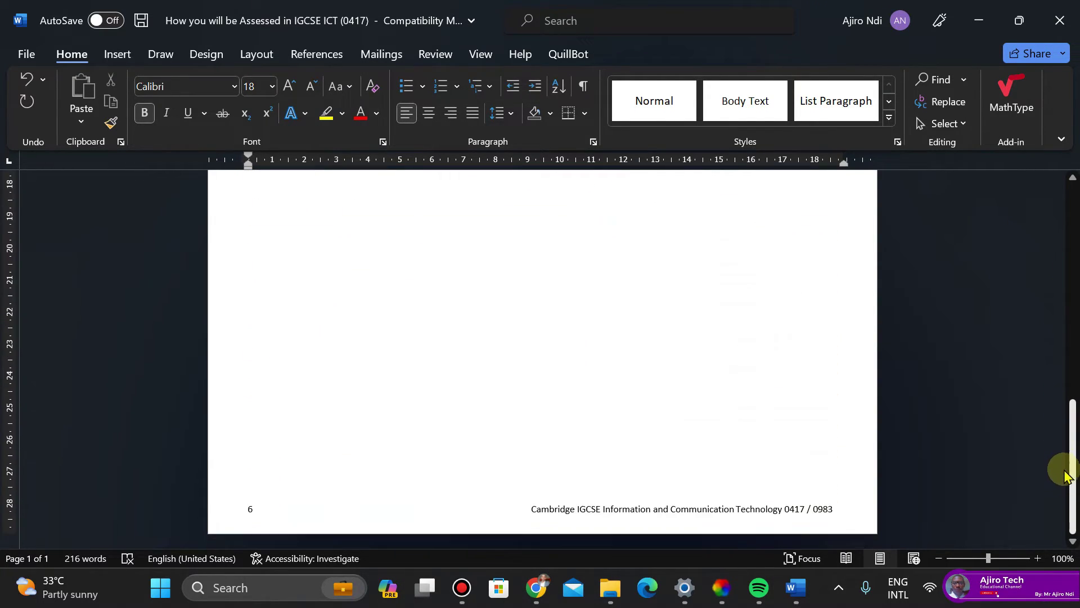
pyautogui.click(843, 509)
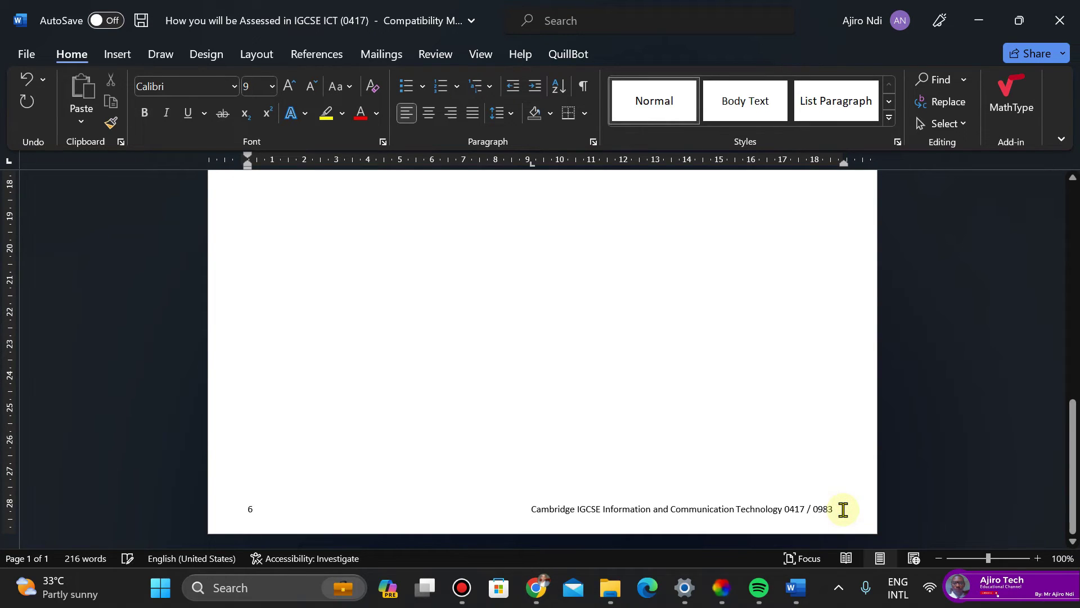
pyautogui.press('BackSpace')
pyautogui.press('BackSpace')
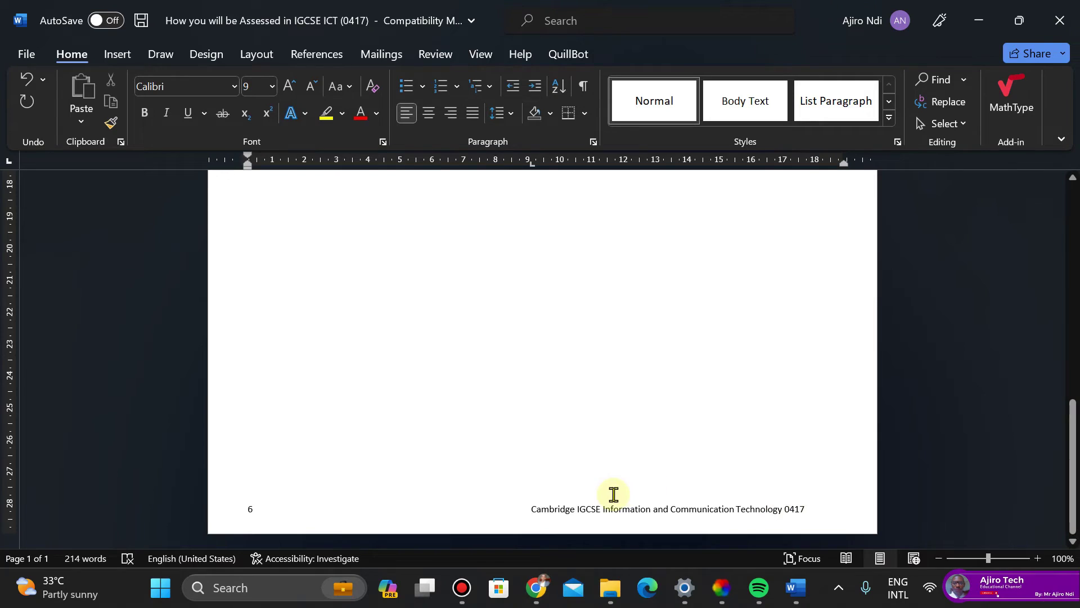
pyautogui.click(529, 509)
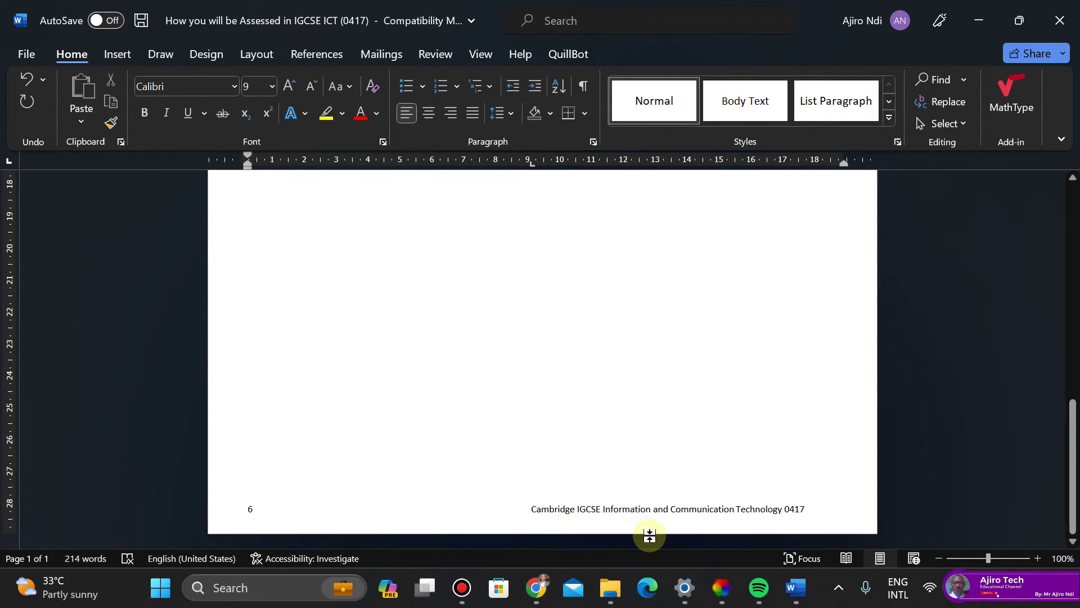
pyautogui.press('Tab')
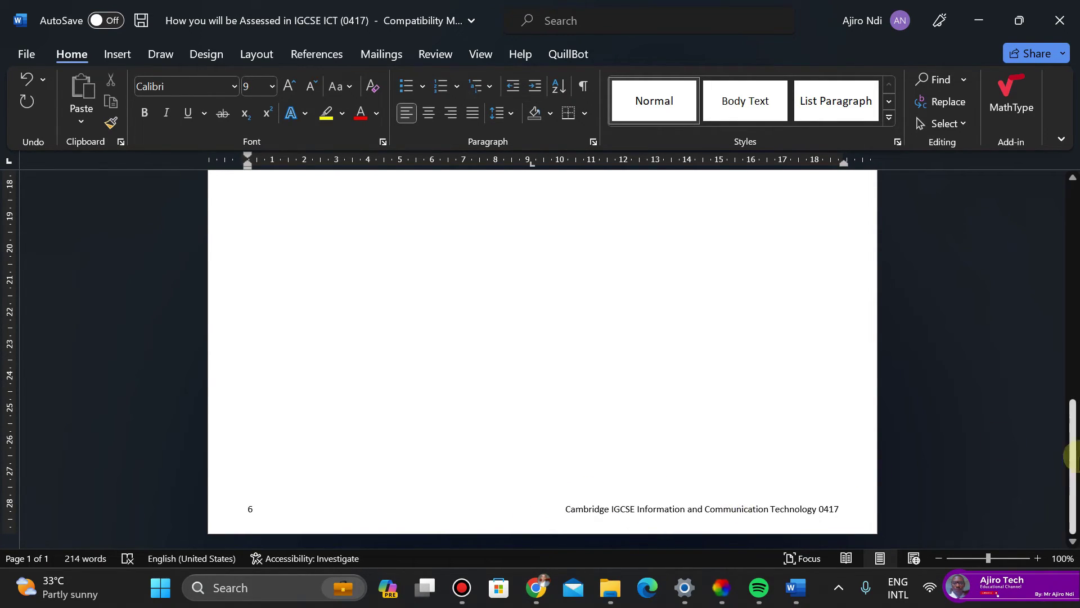
pyautogui.moveTo(1073, 466); pyautogui.dragTo(1071, 329)
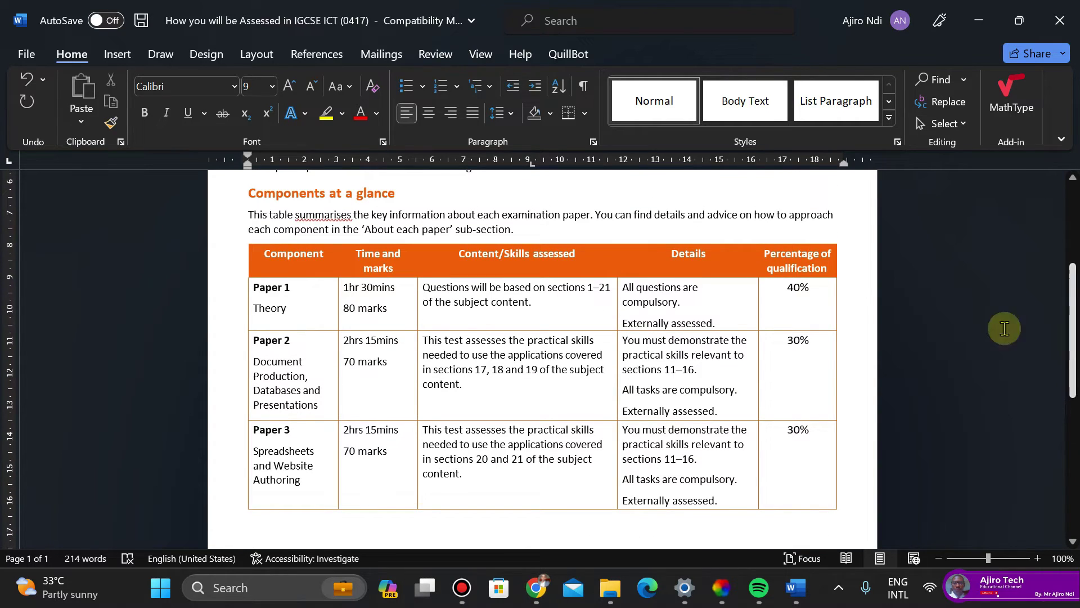
pyautogui.click(691, 324)
pyautogui.click(666, 357)
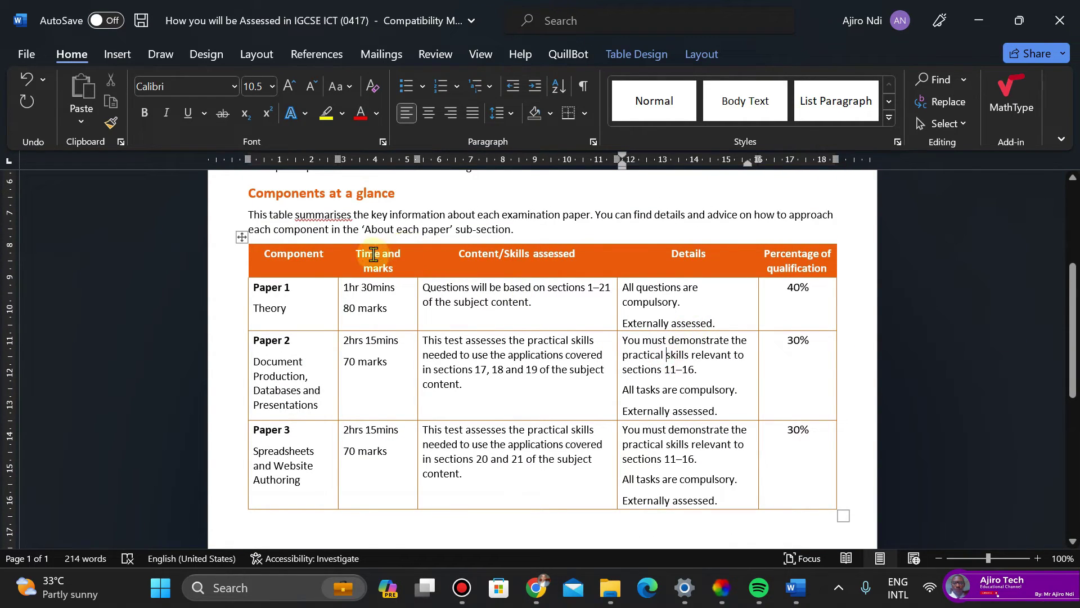
pyautogui.click(374, 254)
pyautogui.click(313, 218)
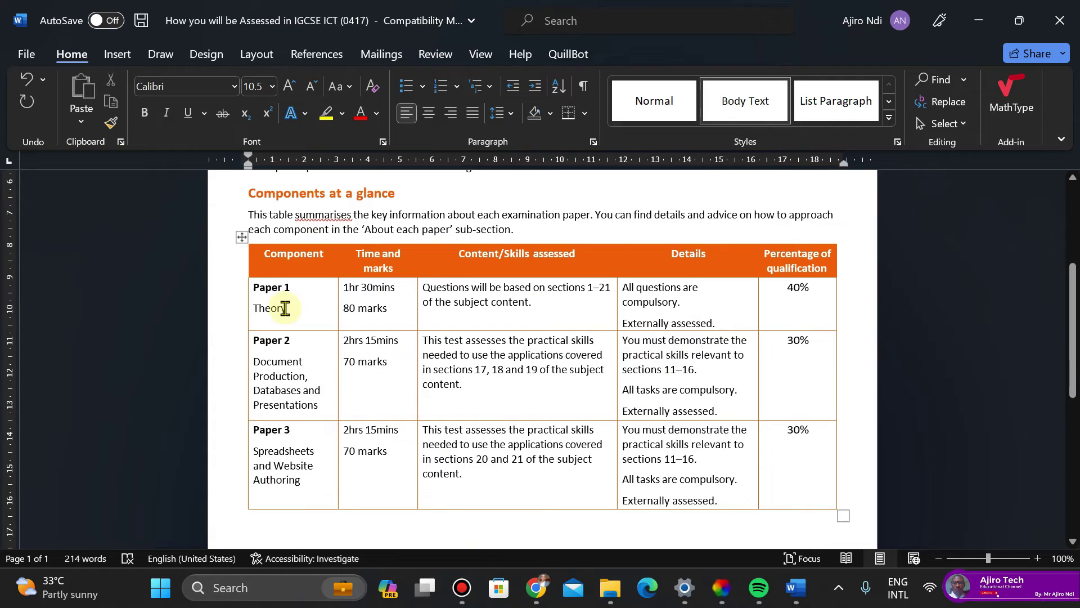
pyautogui.click(288, 307)
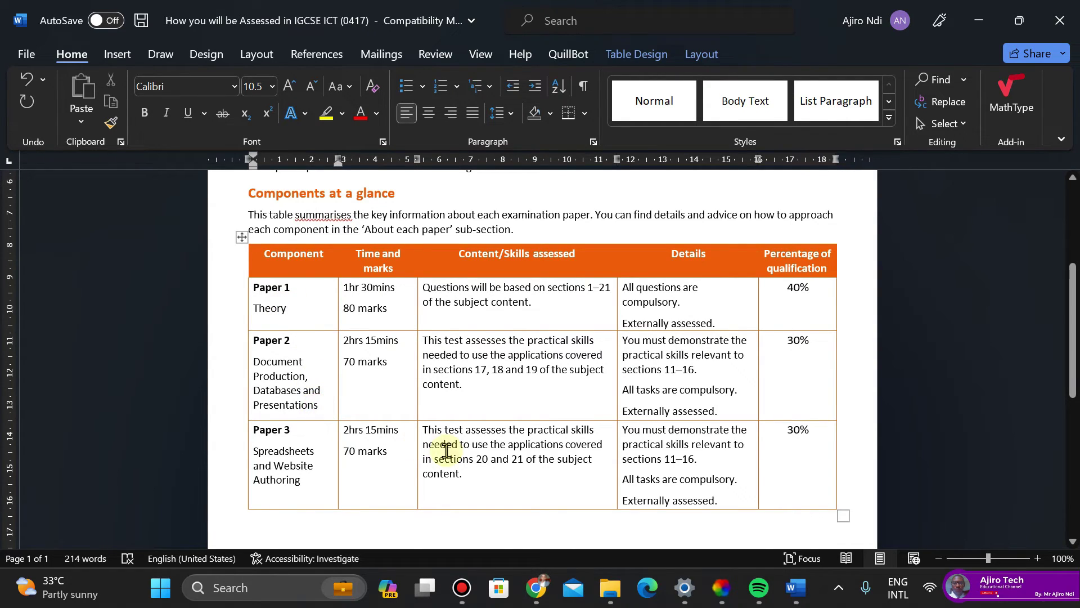
pyautogui.press('BackSpace')
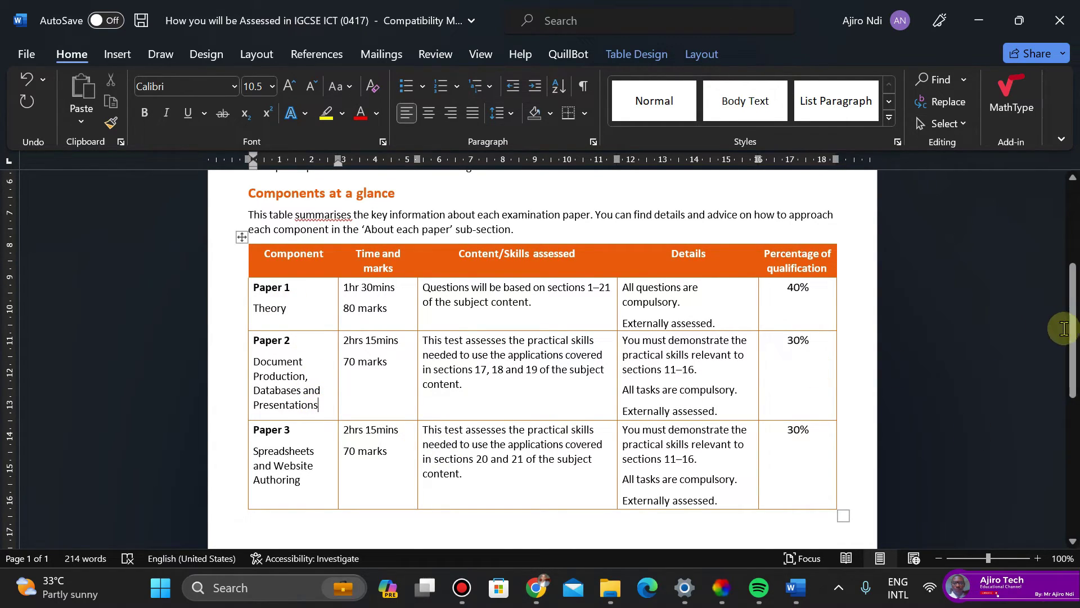
pyautogui.click(796, 256)
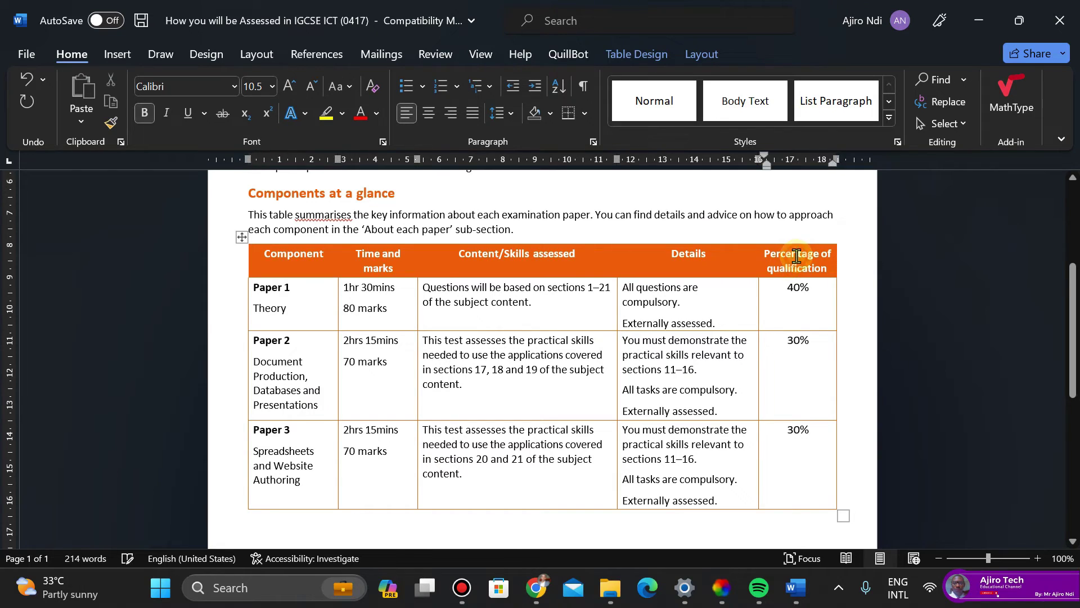
pyautogui.click(813, 290)
pyautogui.moveTo(1072, 315); pyautogui.dragTo(1071, 243)
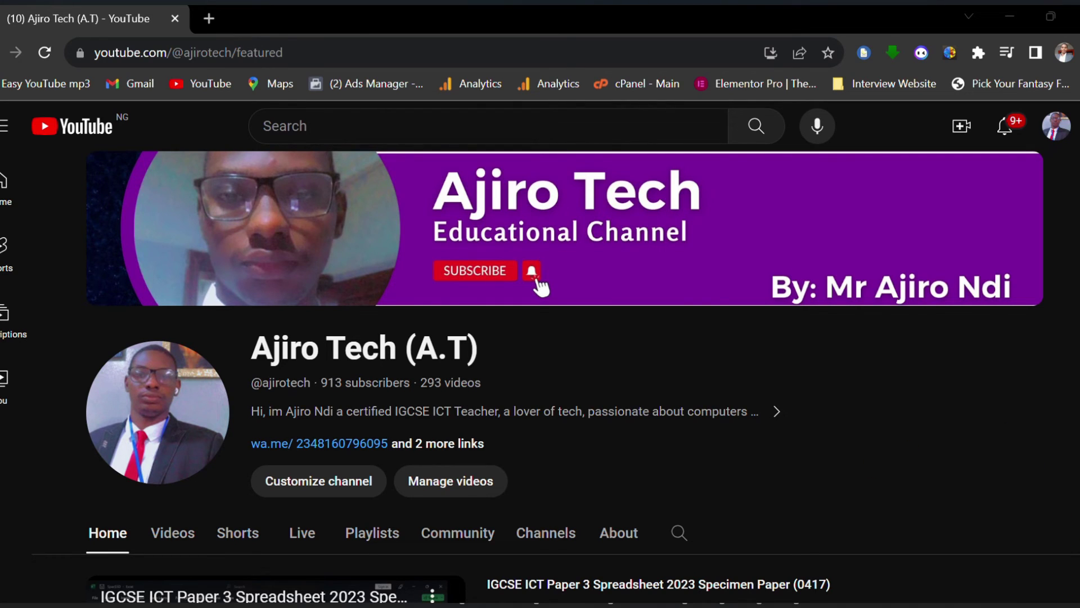
# Minimise Word to reveal the YouTube channel featuring the IGCSE ICT Paper 3 Spreadsheet video
pyautogui.scroll(-2, 555, 377)
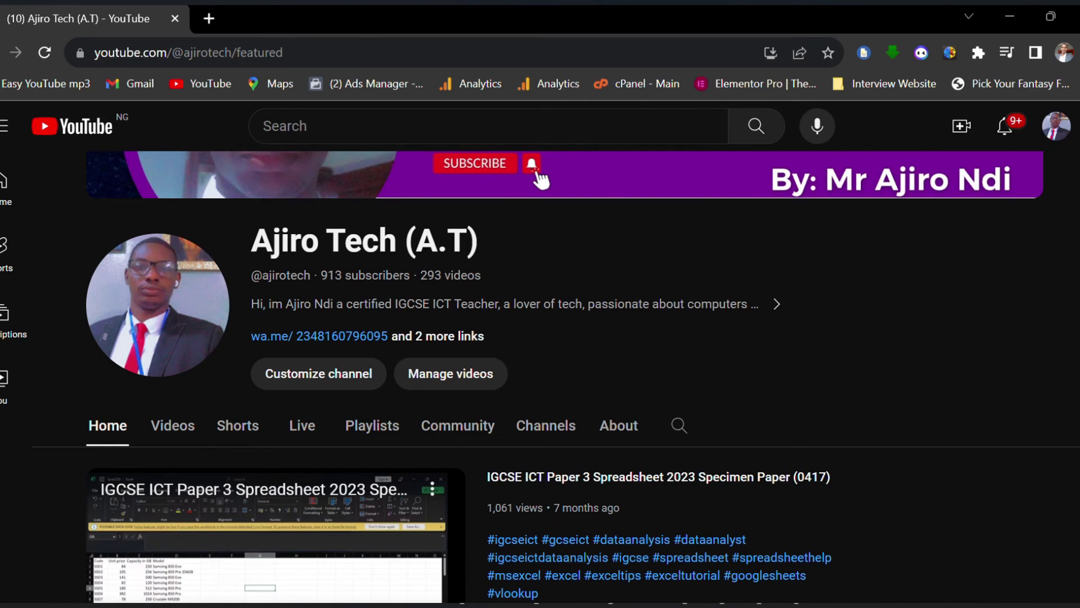
pyautogui.scroll(-2, 556, 377)
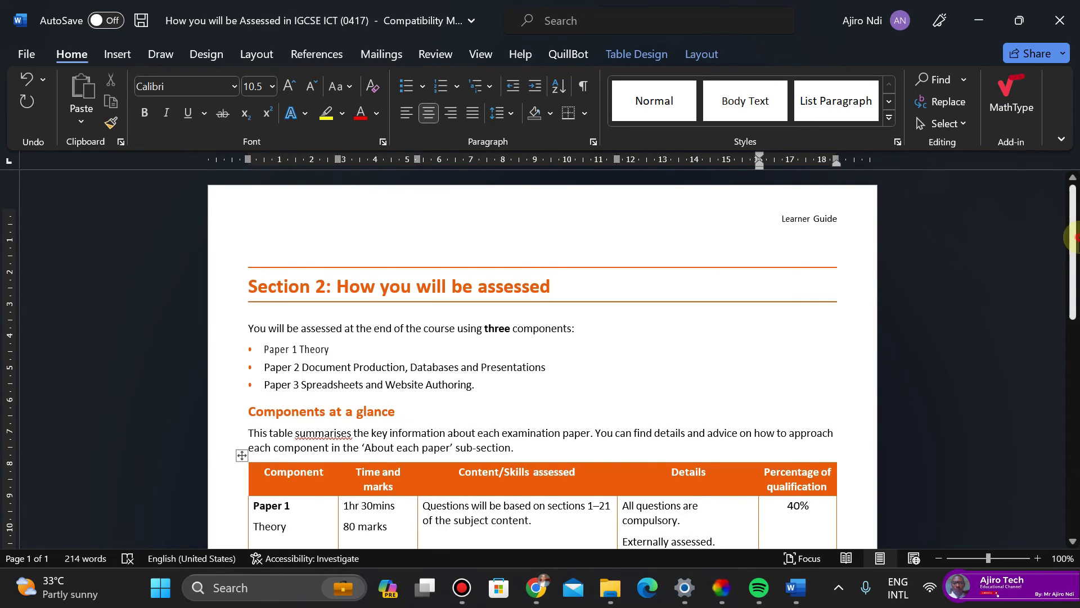
pyautogui.scroll(-3, 1073, 237)
pyautogui.scroll(3, 1073, 236)
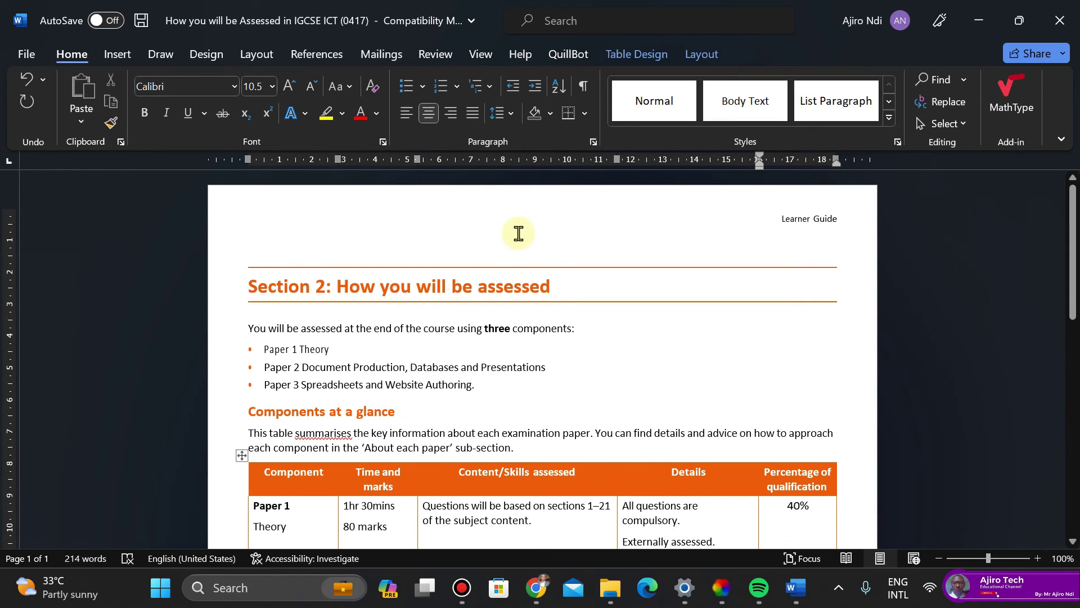
pyautogui.click(979, 7)
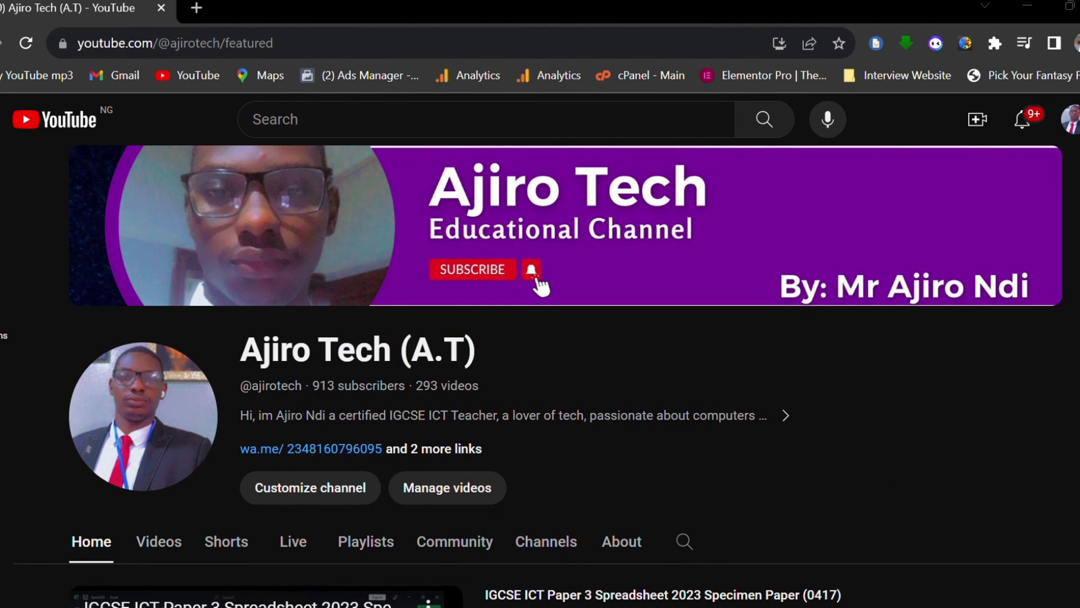
pyautogui.scroll(-2, 540, 304)
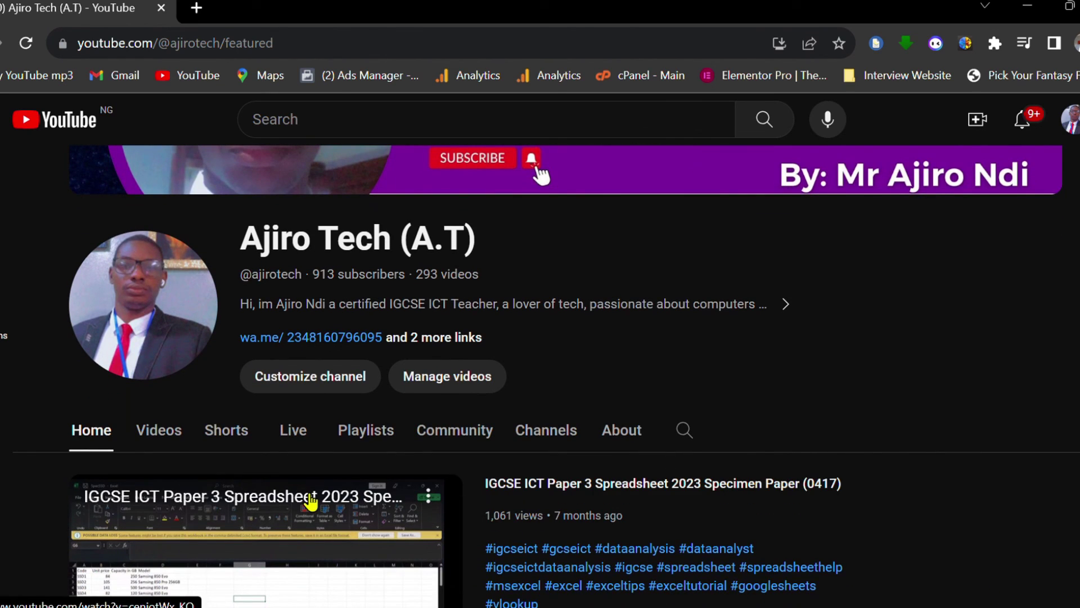